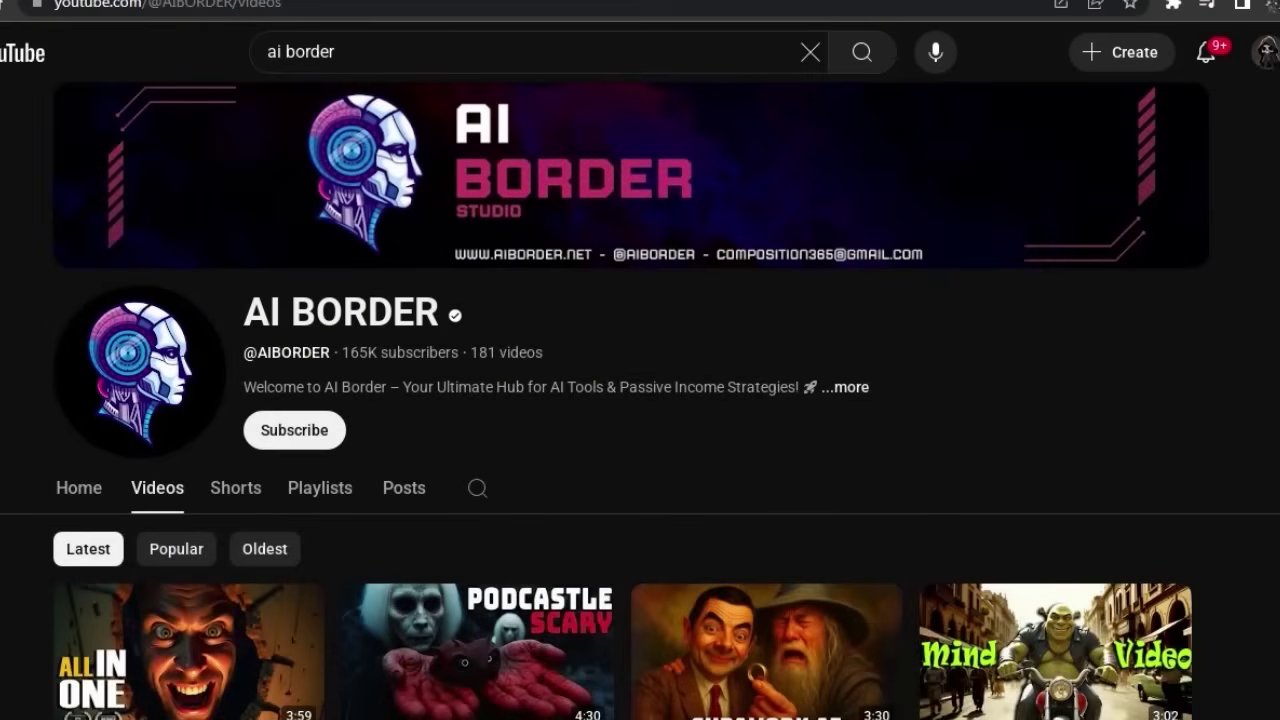
Step: Scroll down through the AI BORDER channel's latest uploads on its Videos tab
scroll(640, 400, "down", 2)
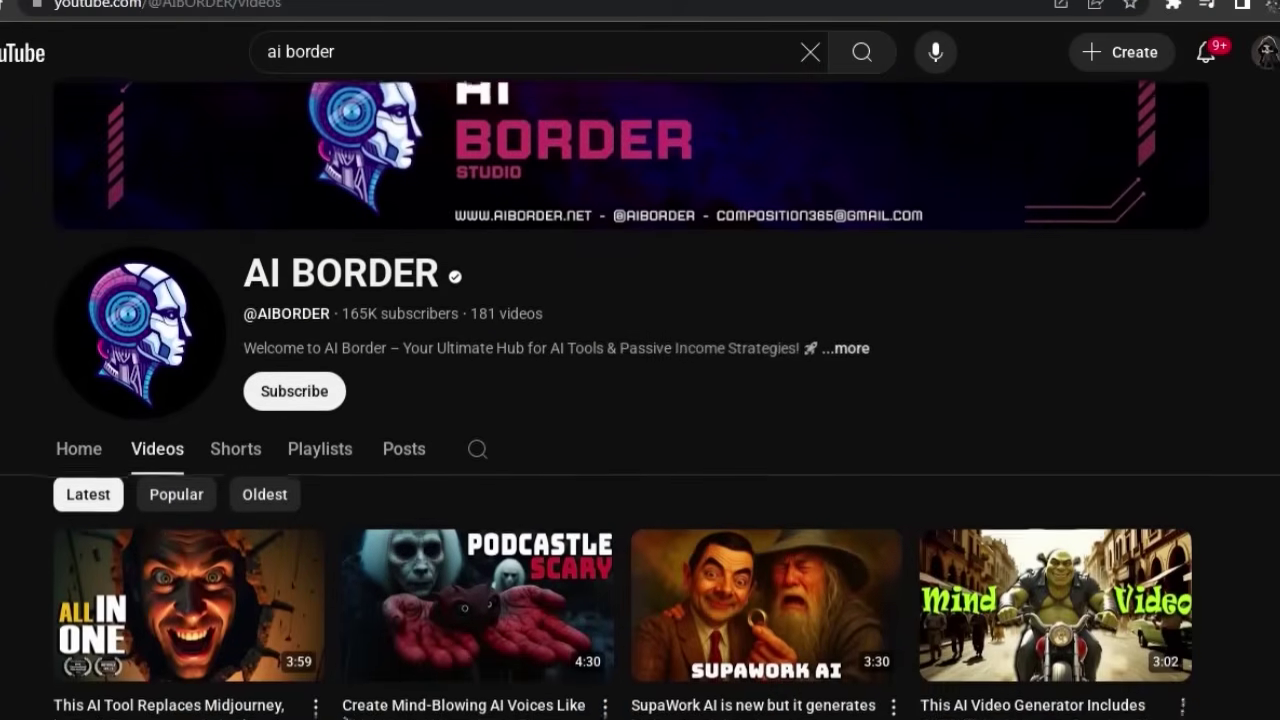
scroll(640, 400, "down", 2)
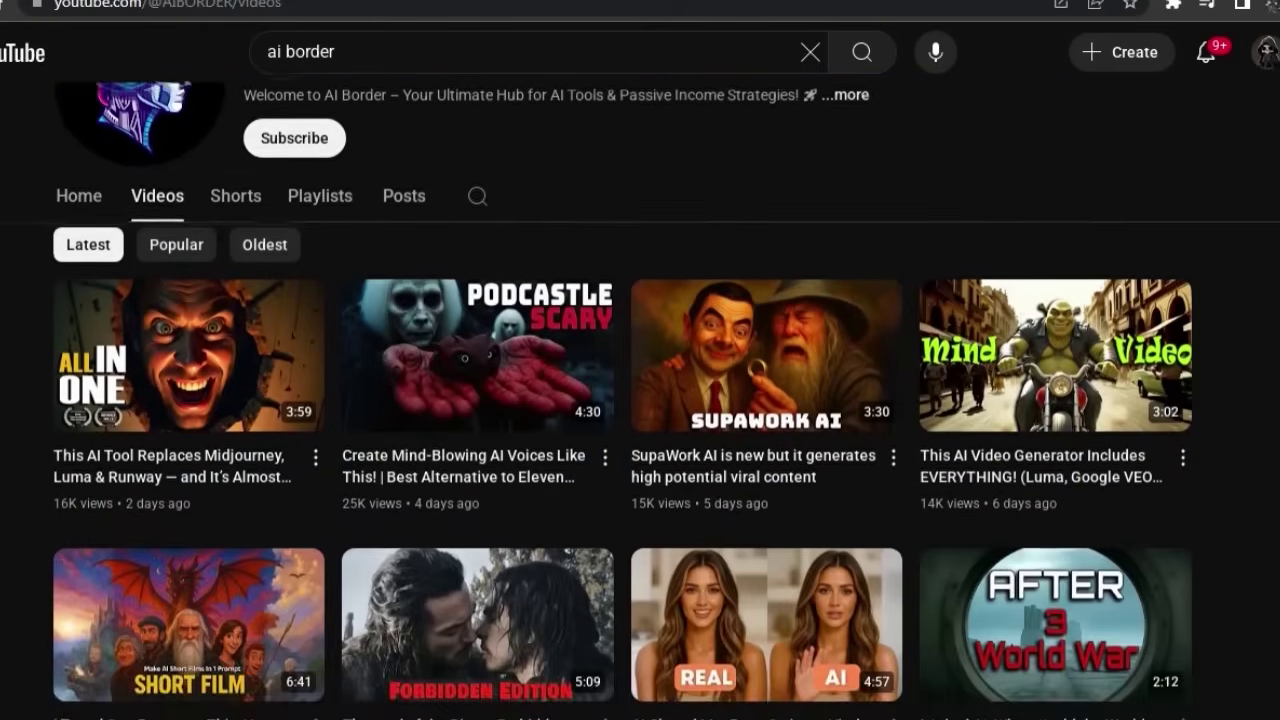
scroll(640, 400, "down", 3)
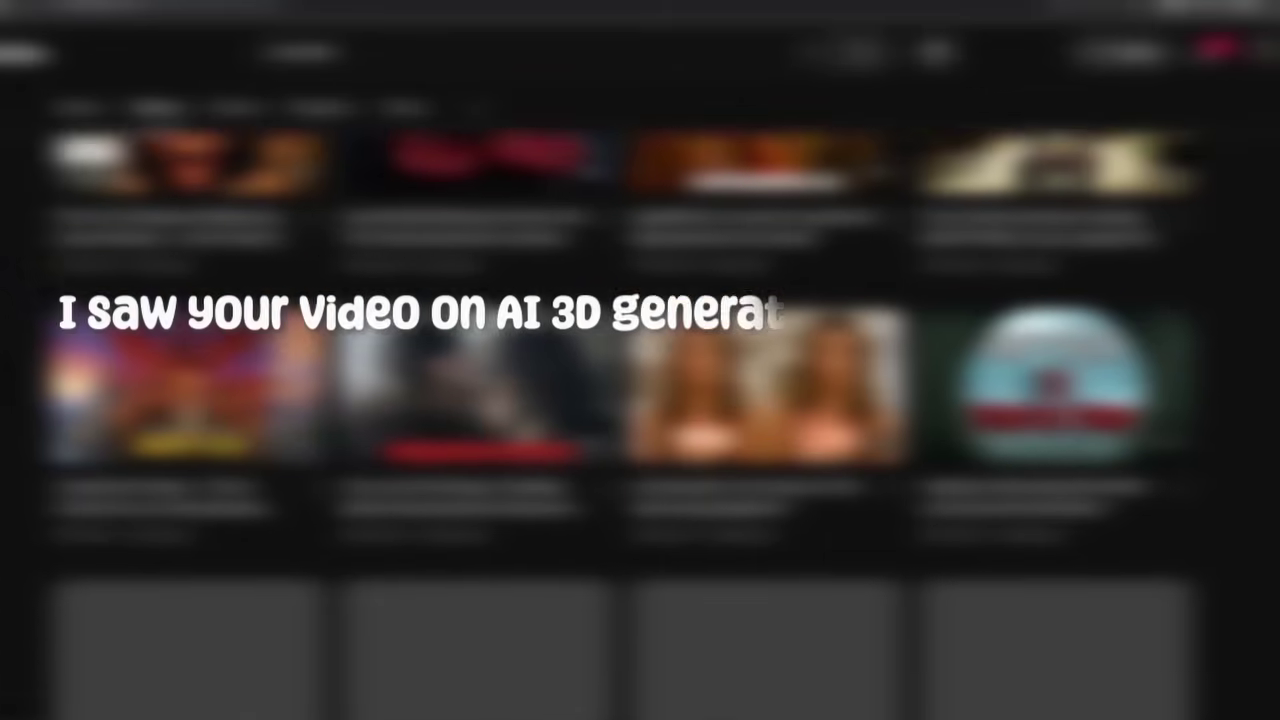
scroll(640, 400, "down", 3)
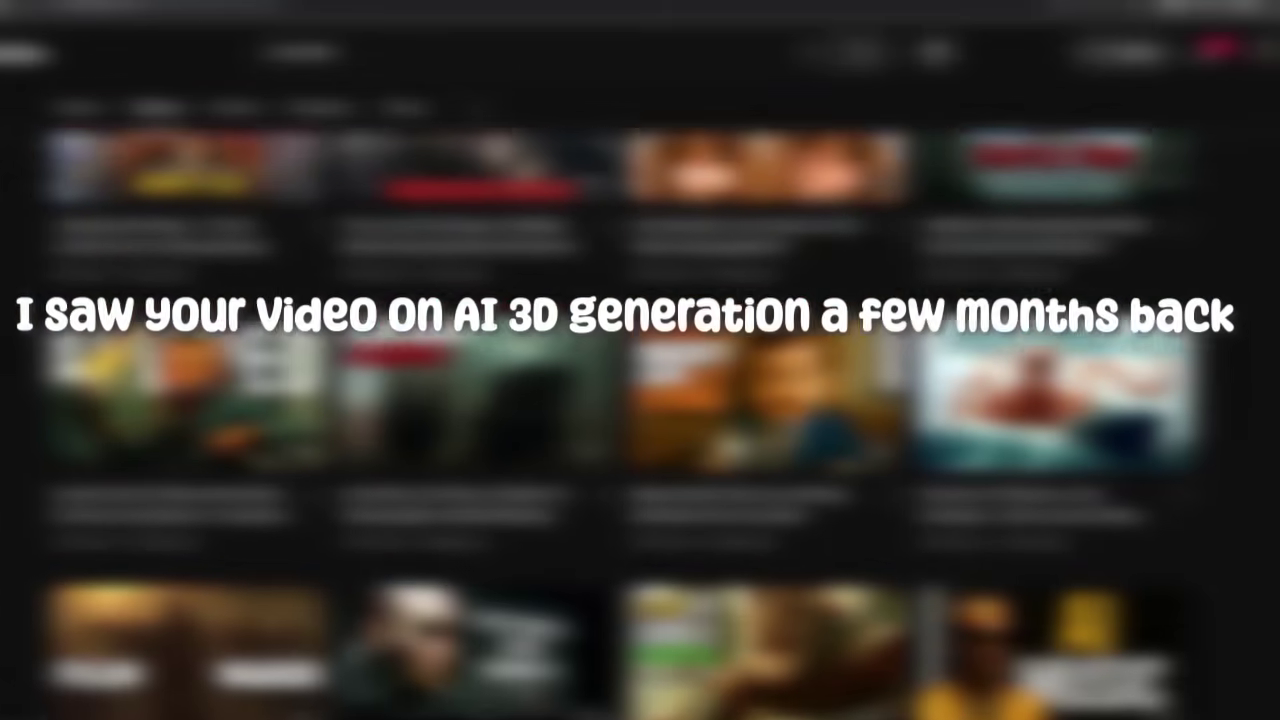
scroll(640, 400, "down", 3)
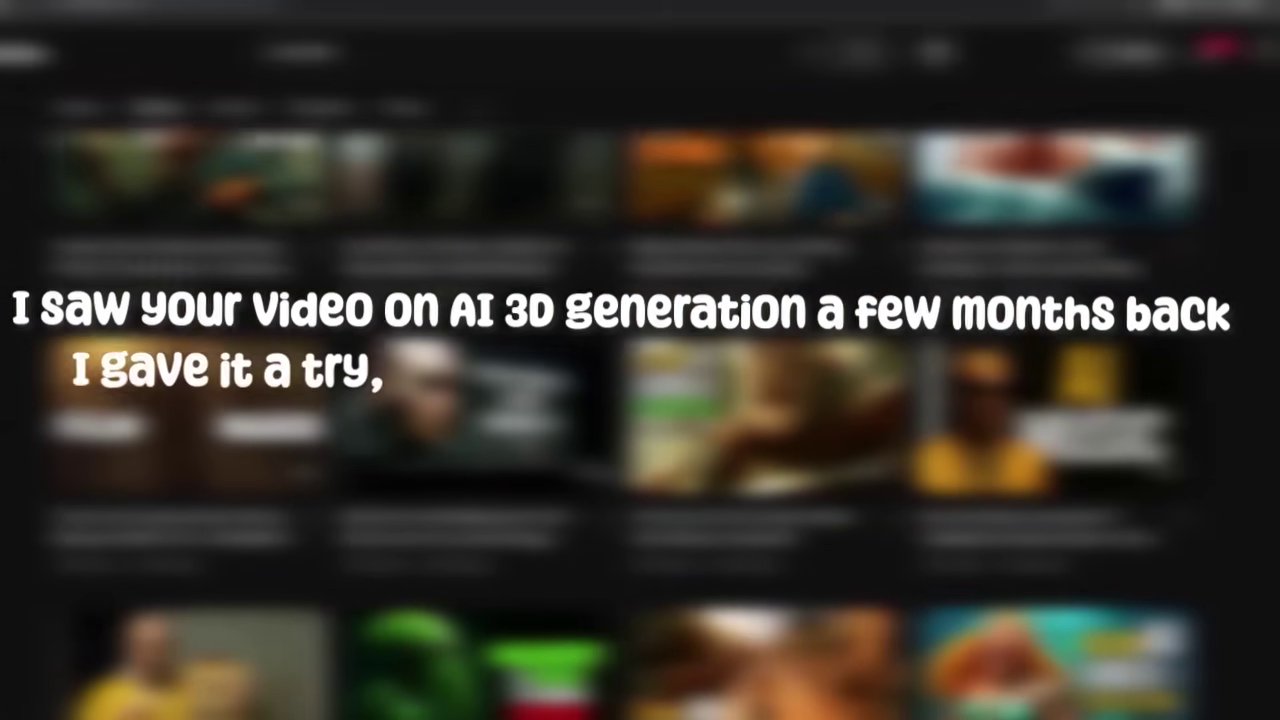
scroll(640, 400, "down", 3)
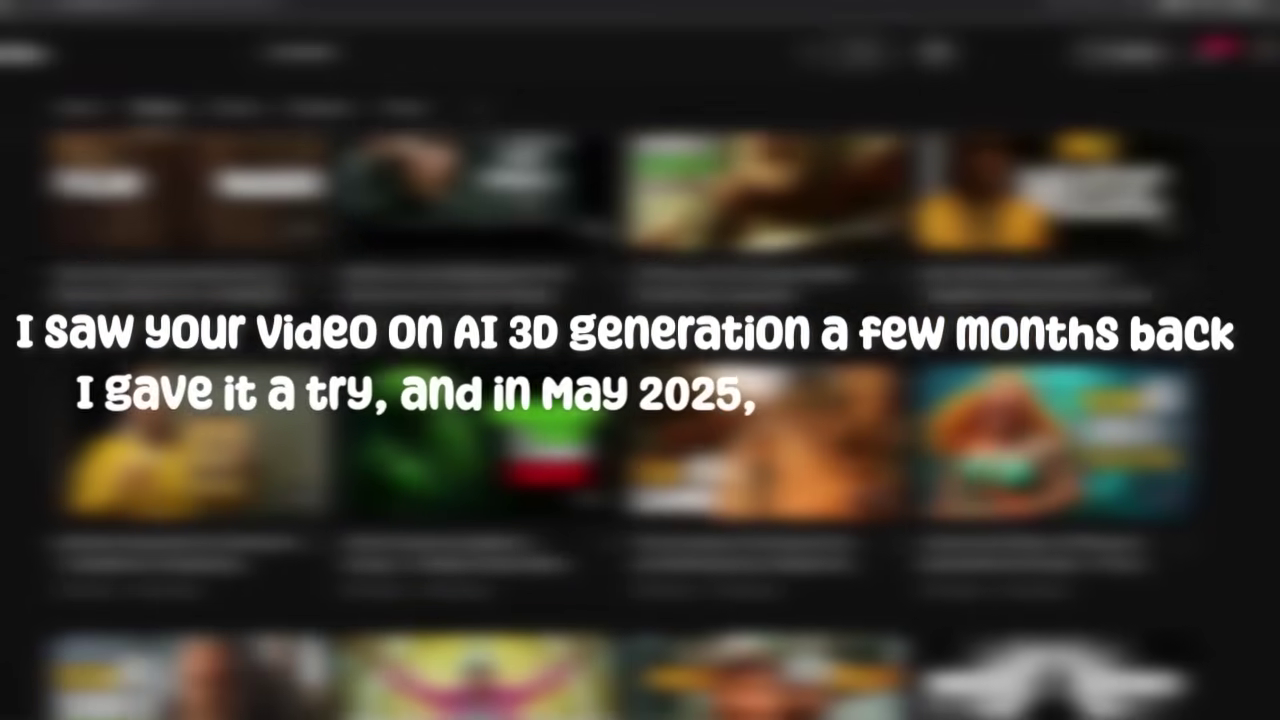
scroll(640, 400, "down", 3)
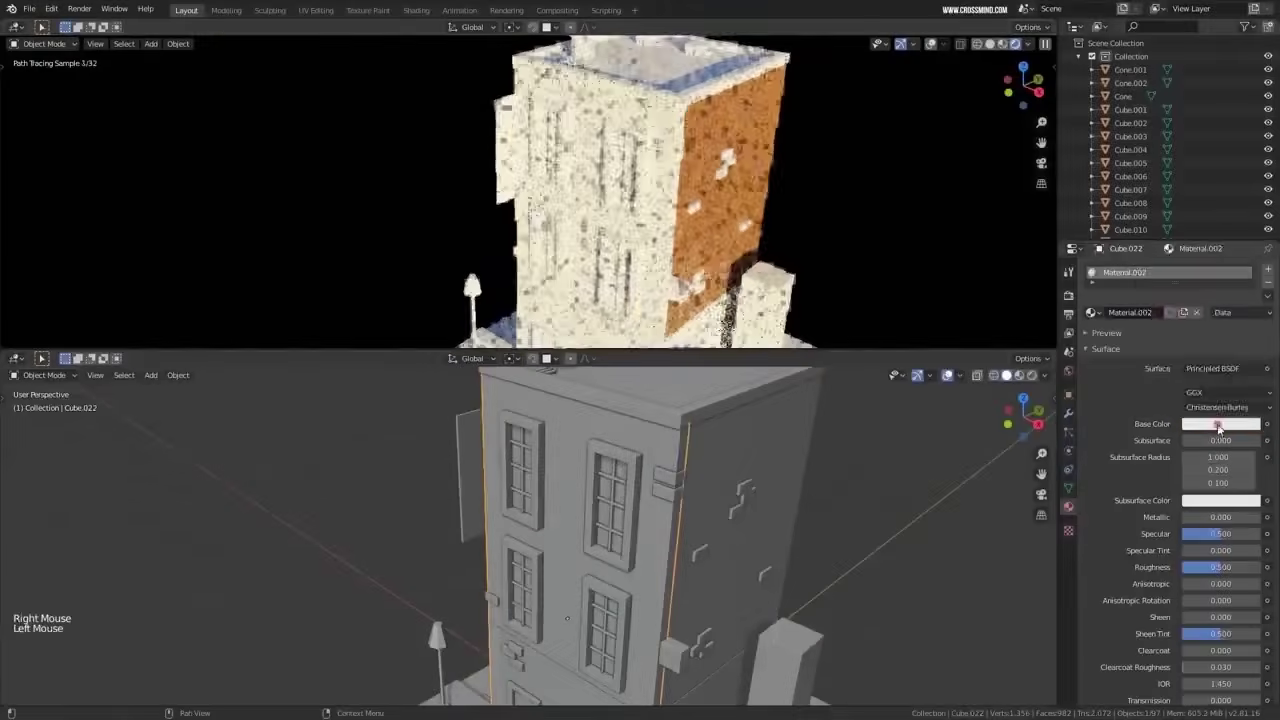
Step: Orbit the townhouse to view its roof and apply Material.002 to the chosen cube
middle_click_drag(620, 470, 659, 532)
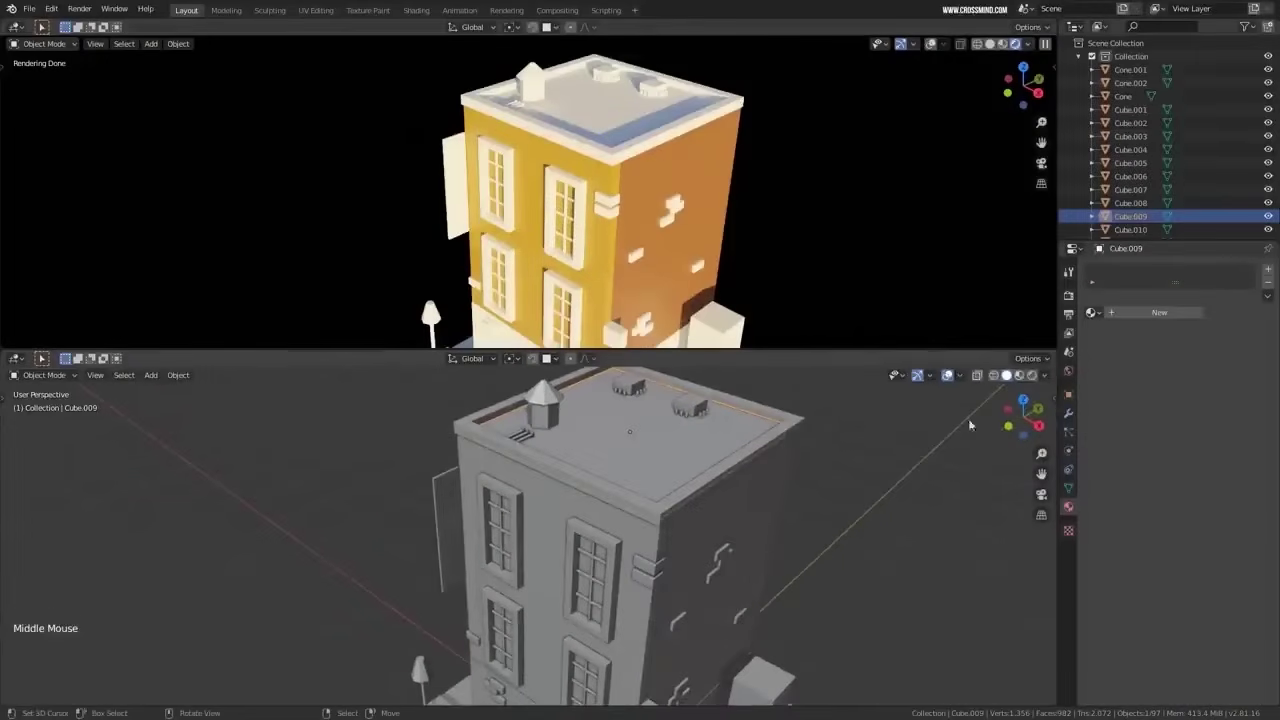
left_click(1126, 357)
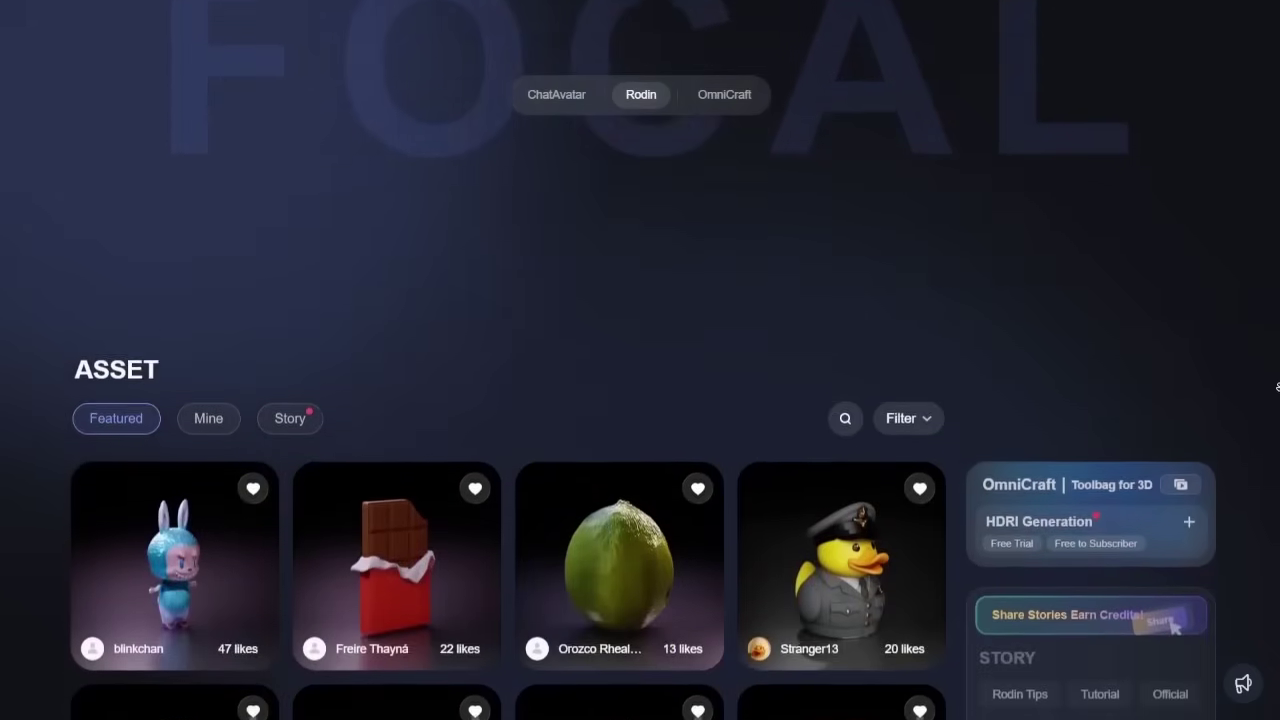
scroll(1277, 385, "down", 2)
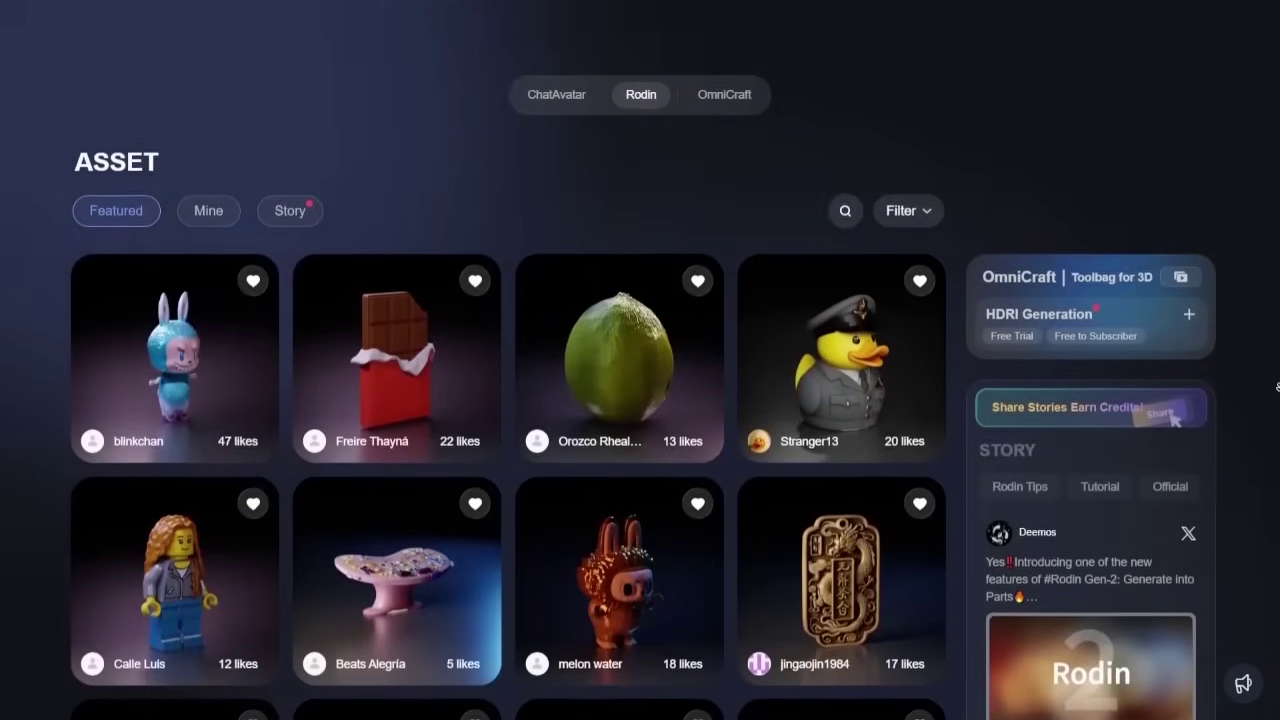
scroll(1277, 386, "down", 2)
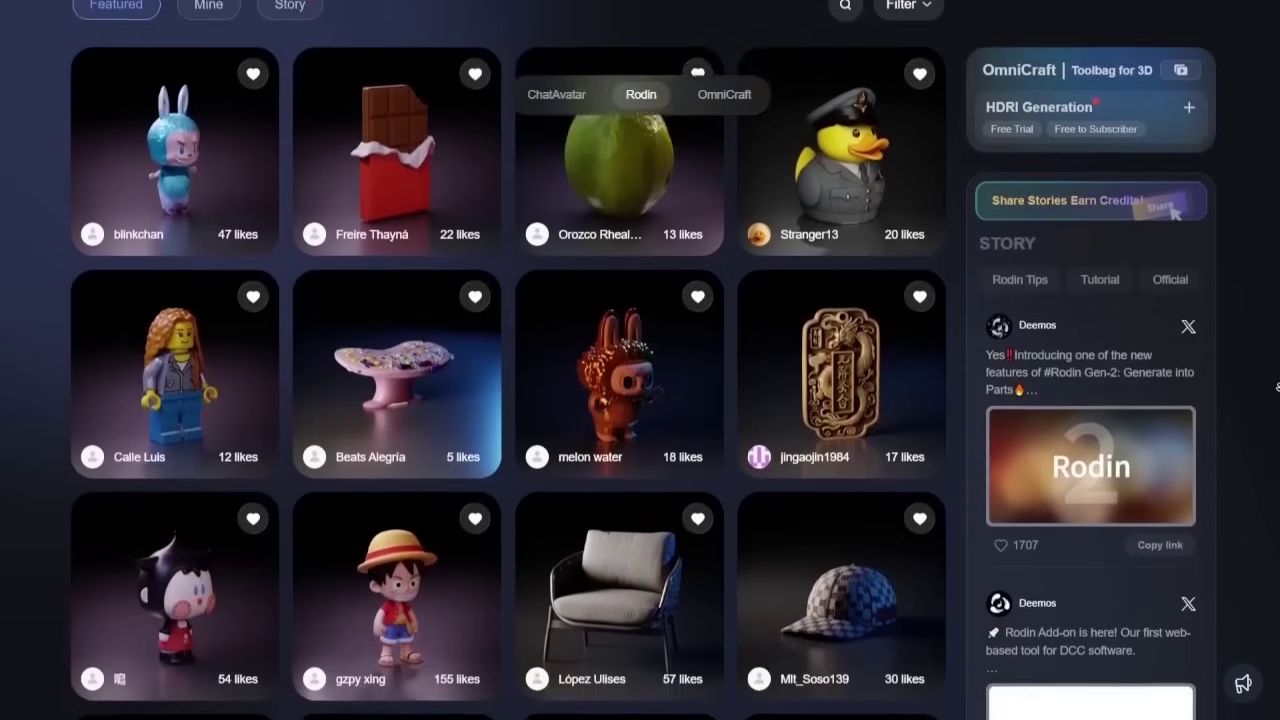
scroll(1277, 386, "down", 2)
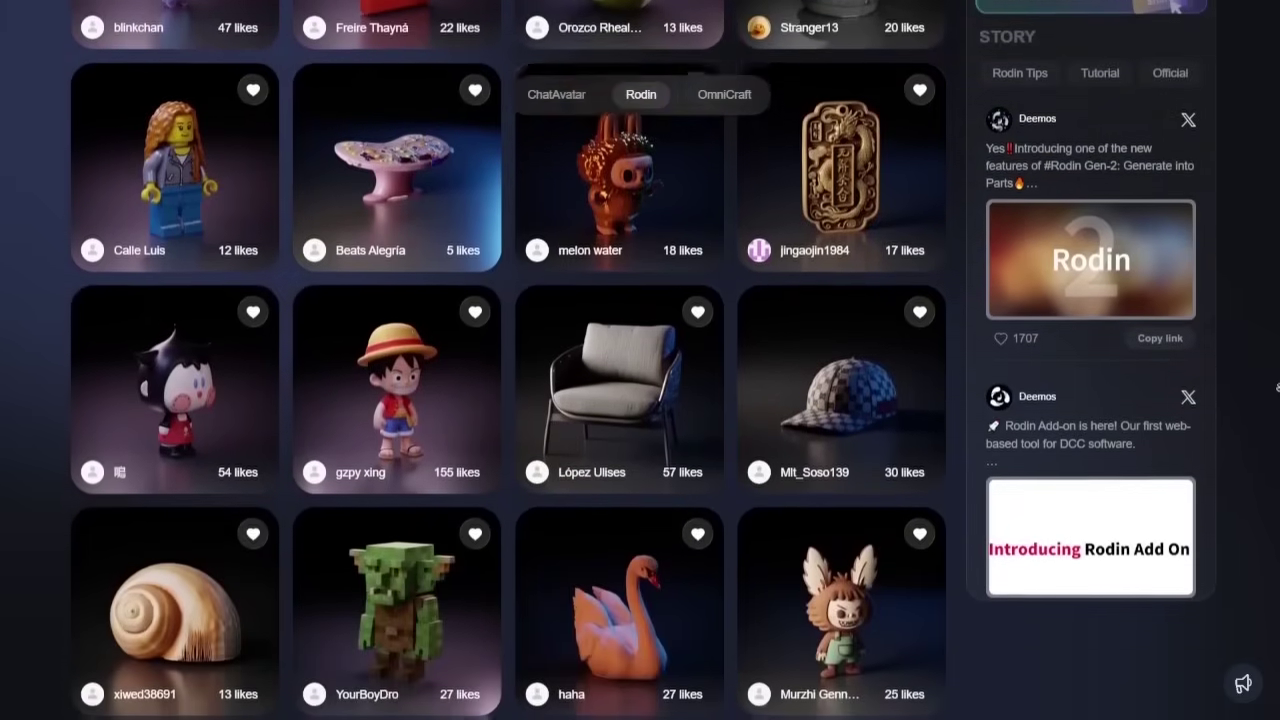
scroll(1277, 386, "down", 2)
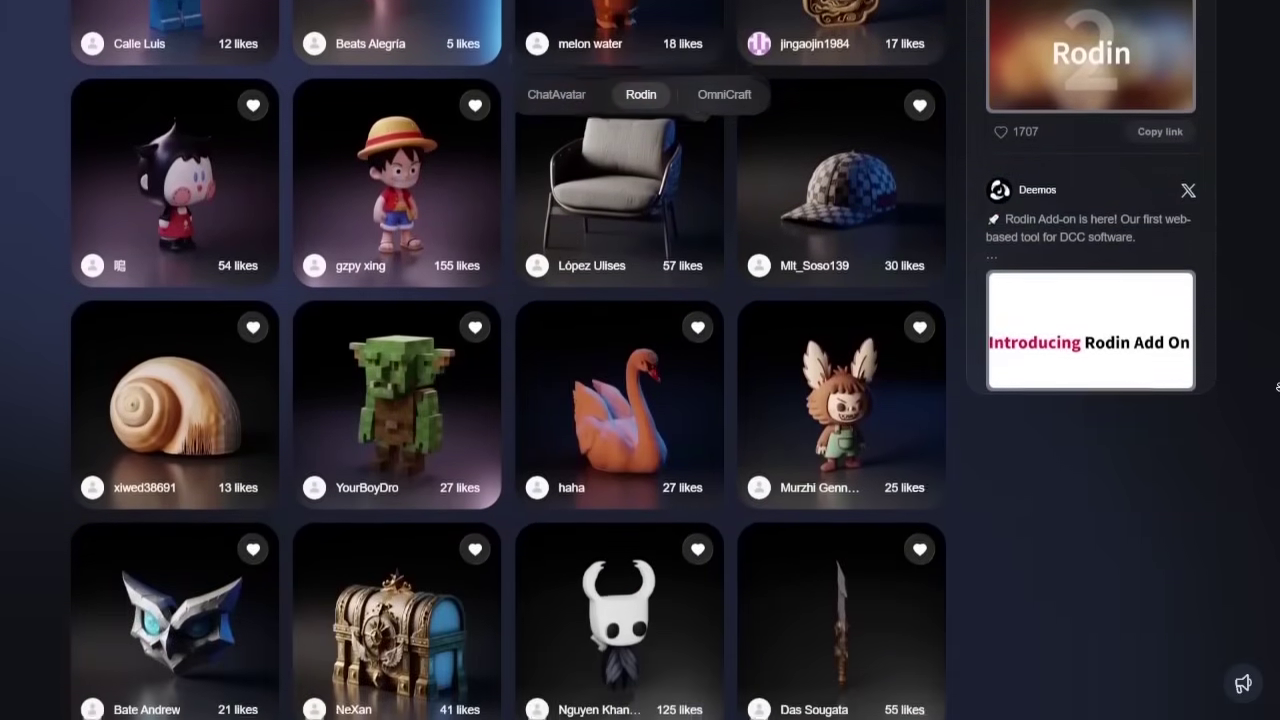
scroll(1277, 386, "down", 2)
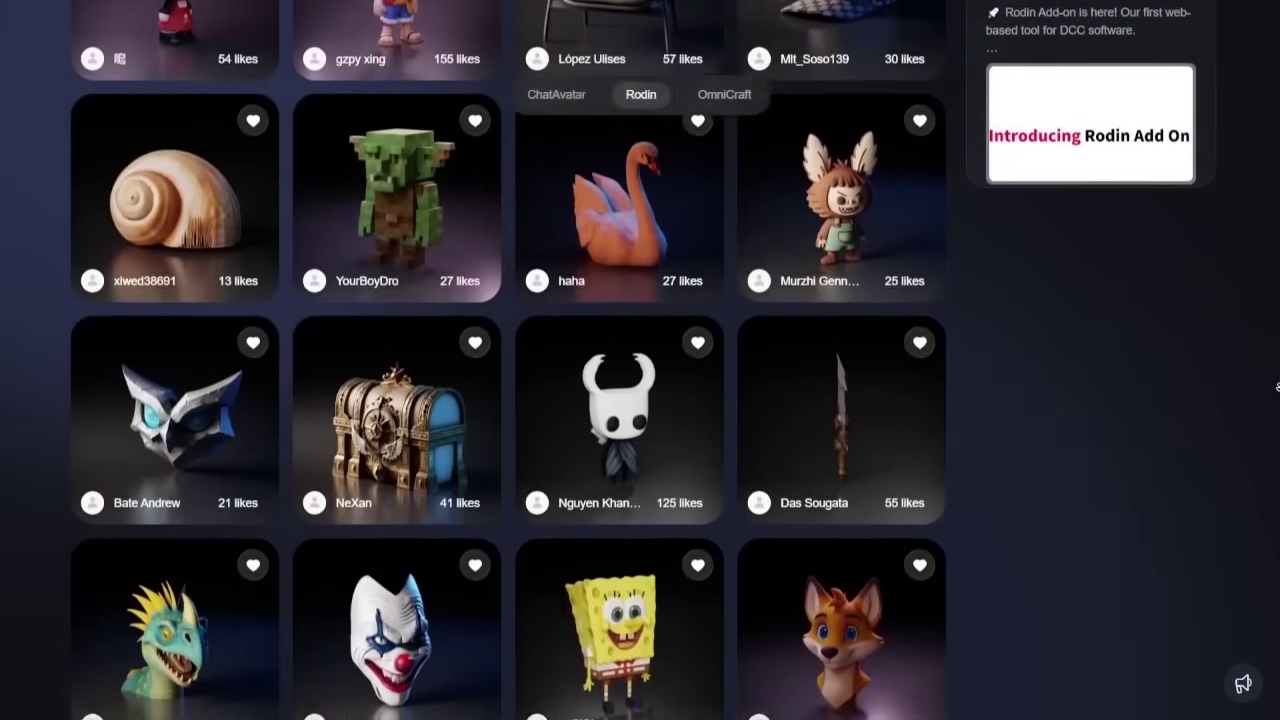
scroll(1277, 386, "down", 1)
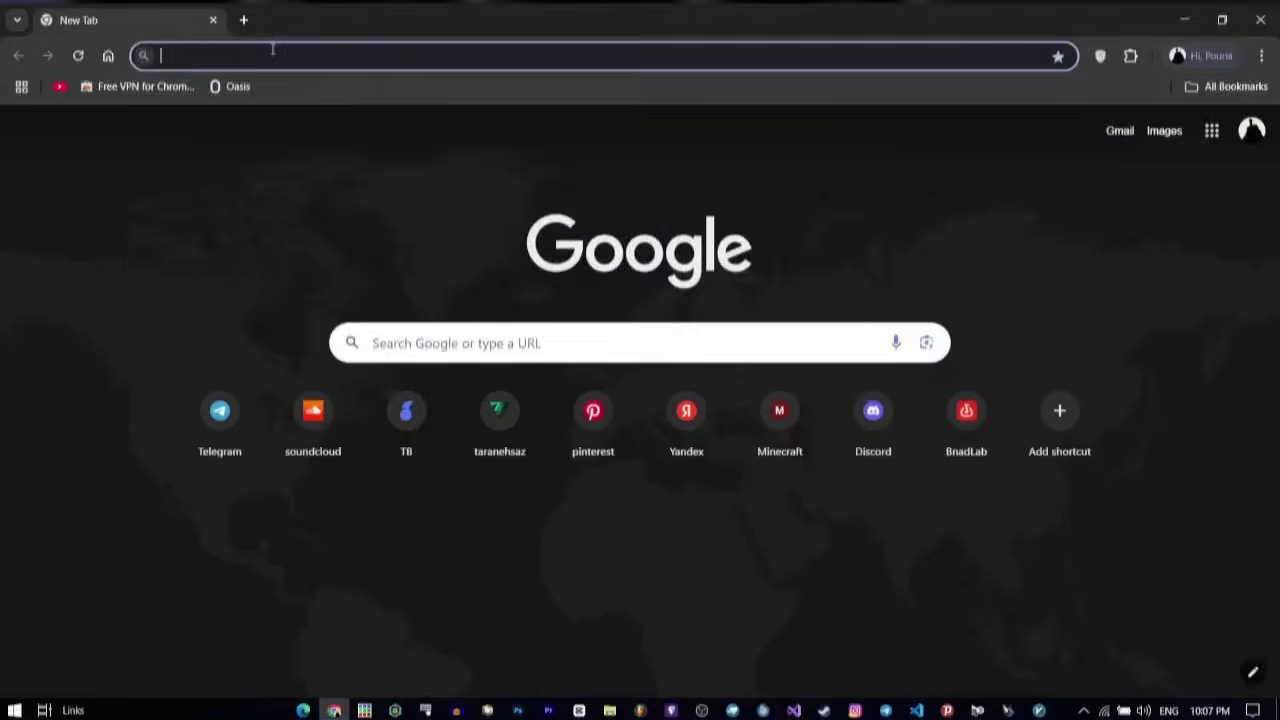
Step: Go to hyper3d.ai by entering 'hyper' in the address bar and accepting the suggestion
left_click(271, 50)
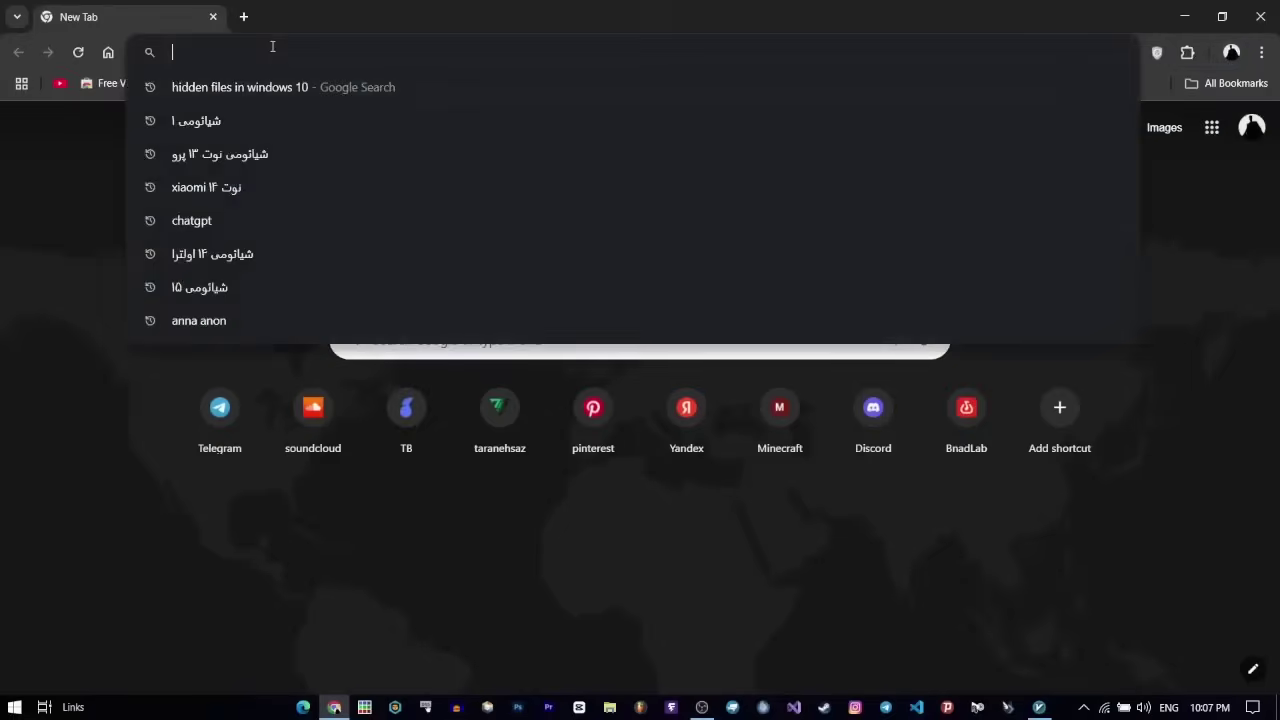
type("hyper")
key("Return")
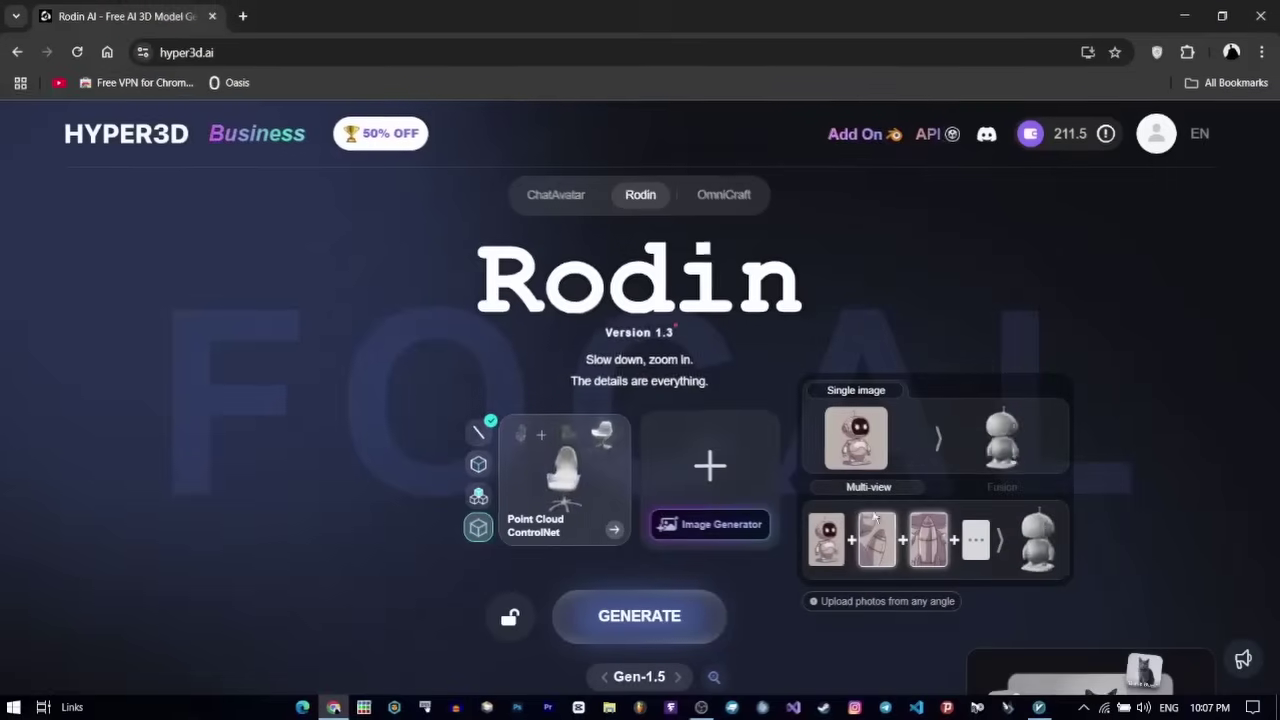
Step: Upload the cartoon robot picture as the reference image and generate a 3D model from it
left_click(733, 474)
double_click(220, 165)
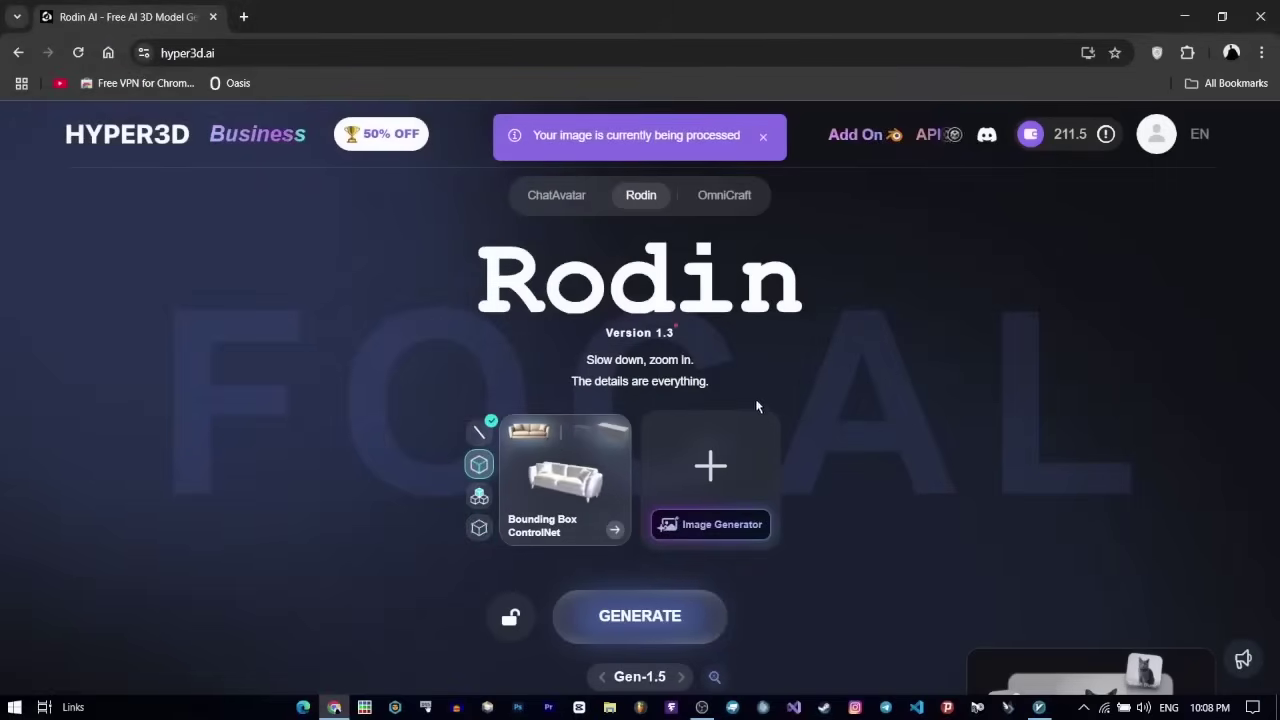
mouse_move(640, 478)
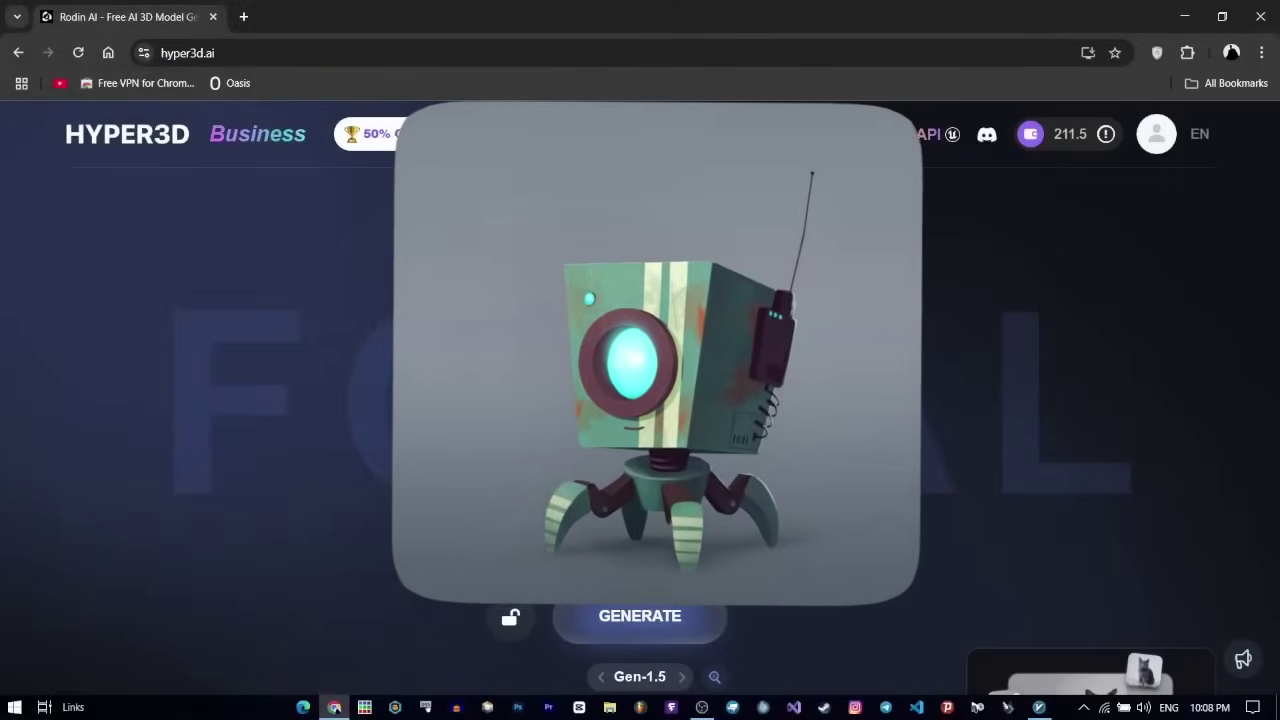
left_click(640, 616)
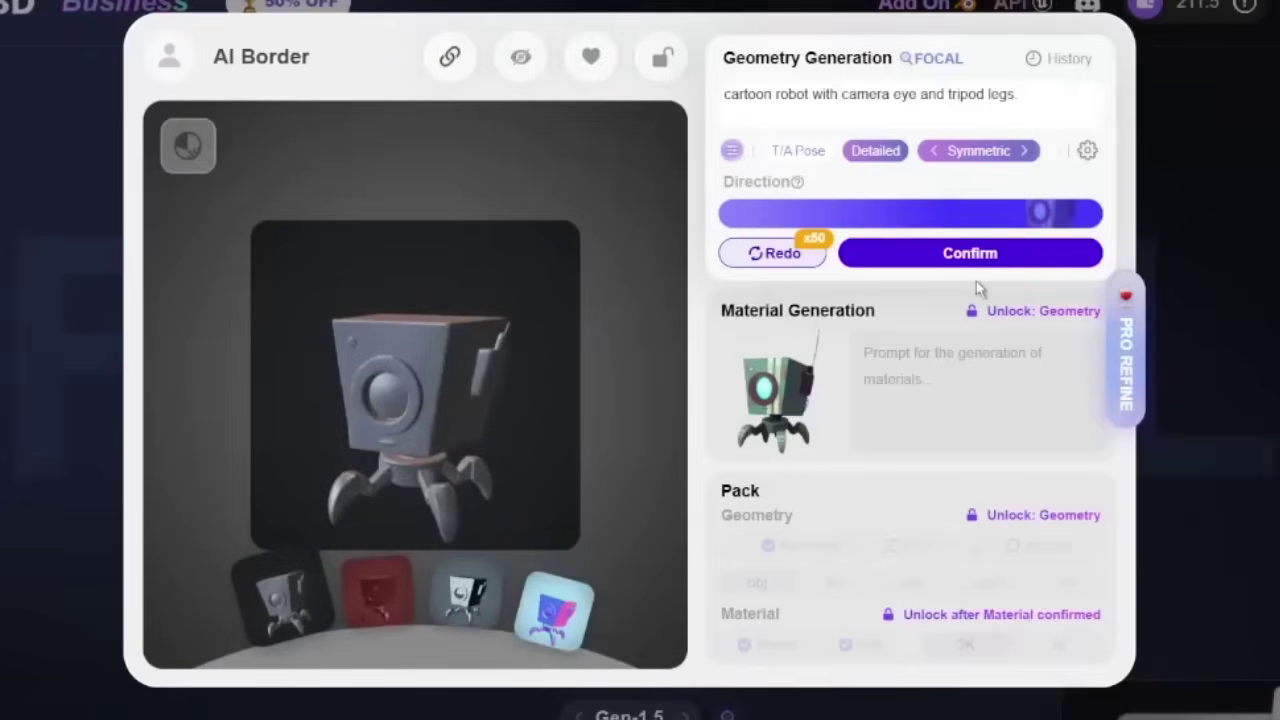
Step: Show the mesh type and face count settings, and select then deselect the prompt text
left_click(1087, 150)
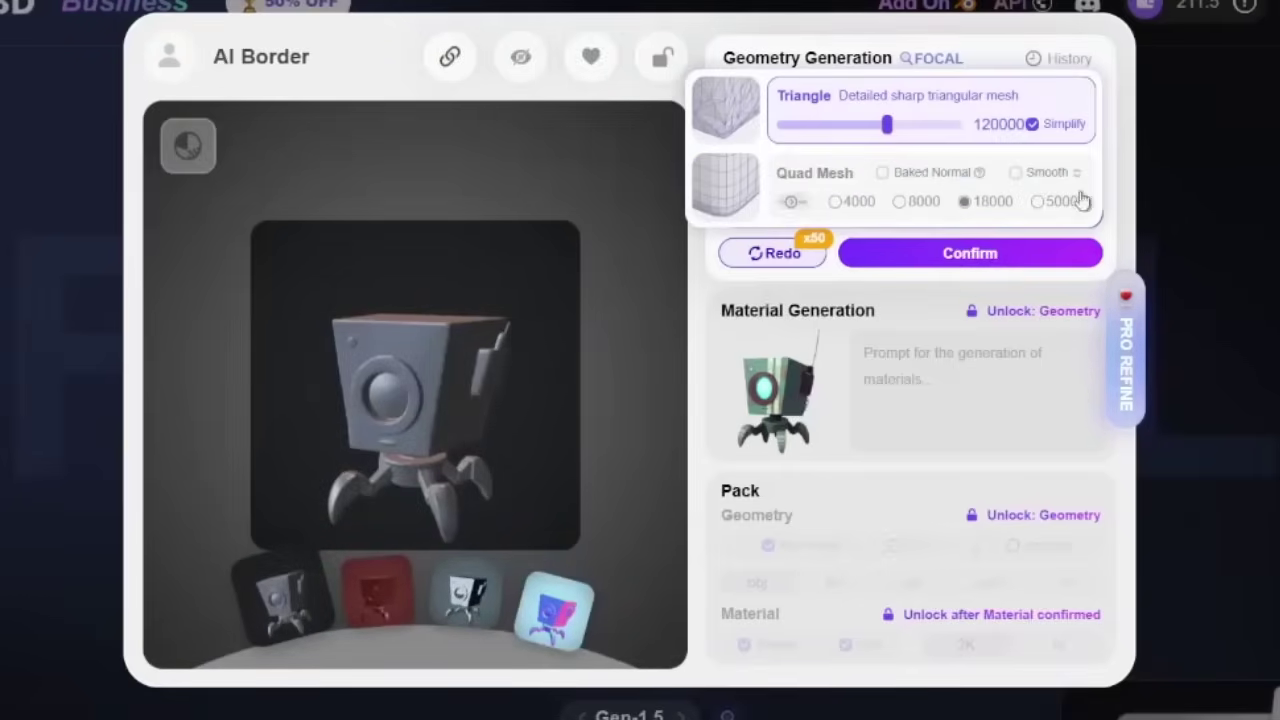
left_click_drag(828, 103, 756, 103)
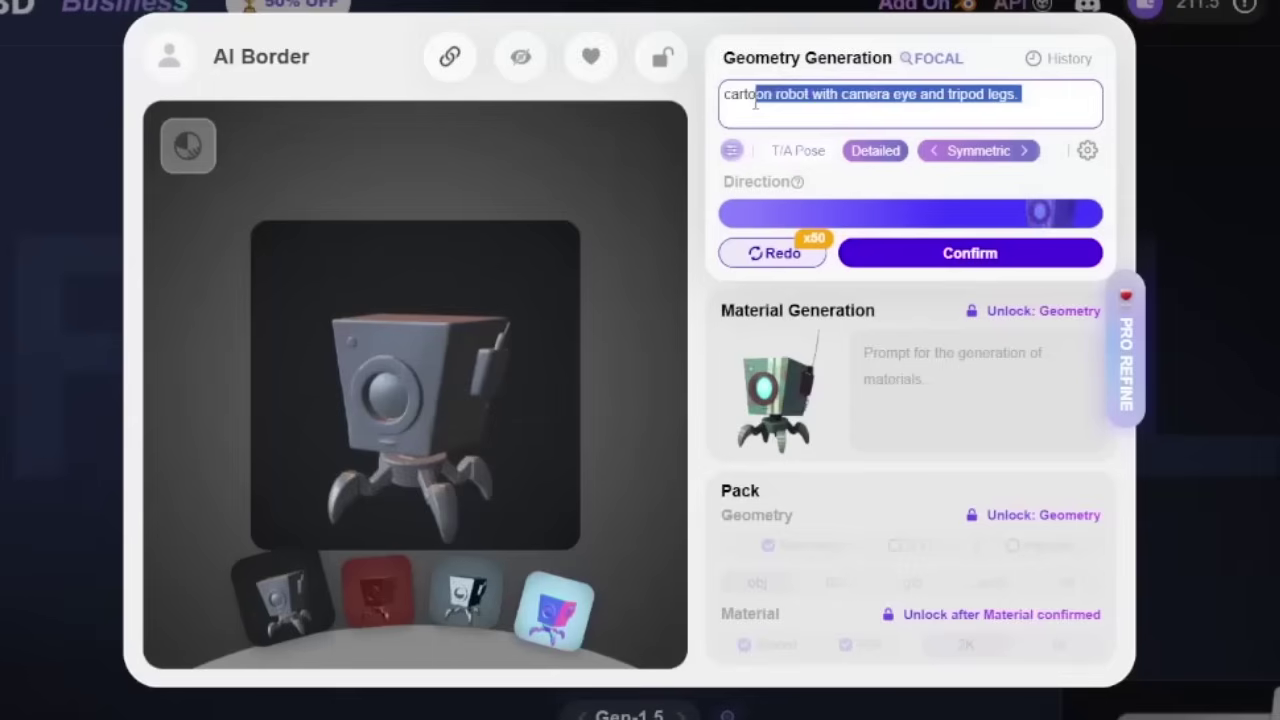
left_click(903, 108)
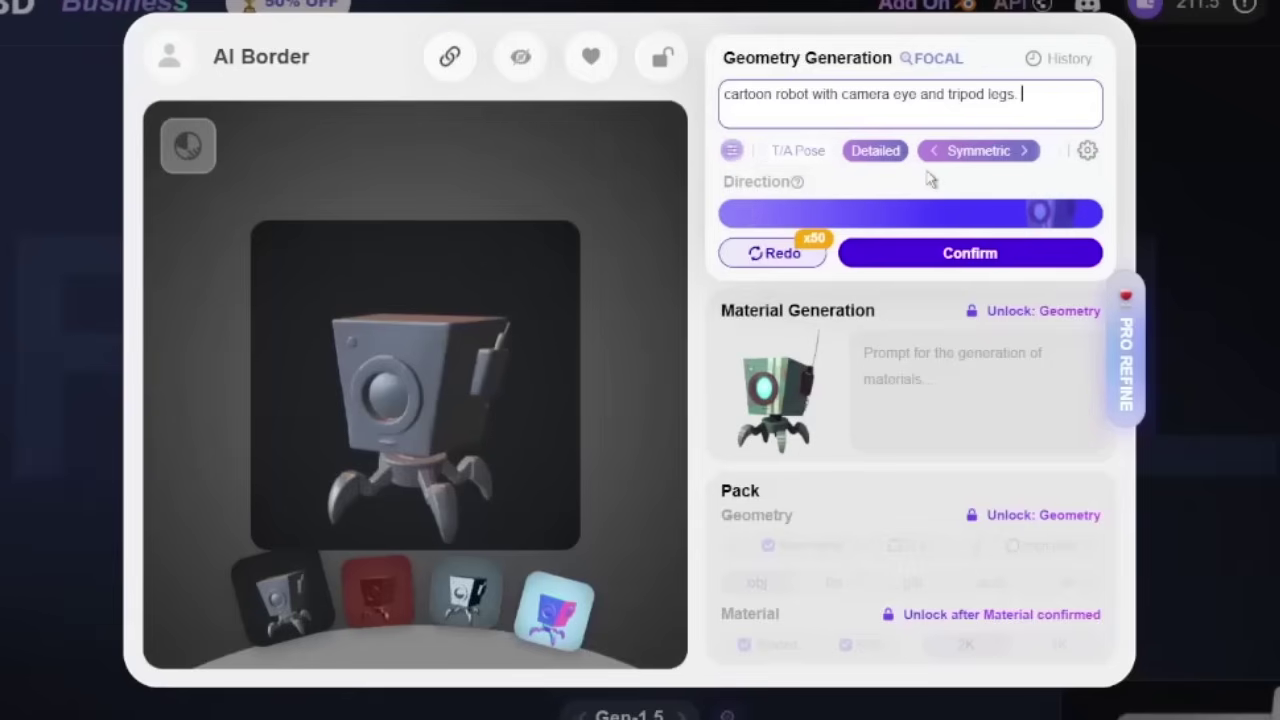
Step: Scroll the prompt tag row and bring up the Advanced Options showing Cfg 10 and Step 50
scroll(978, 160, "right", 6)
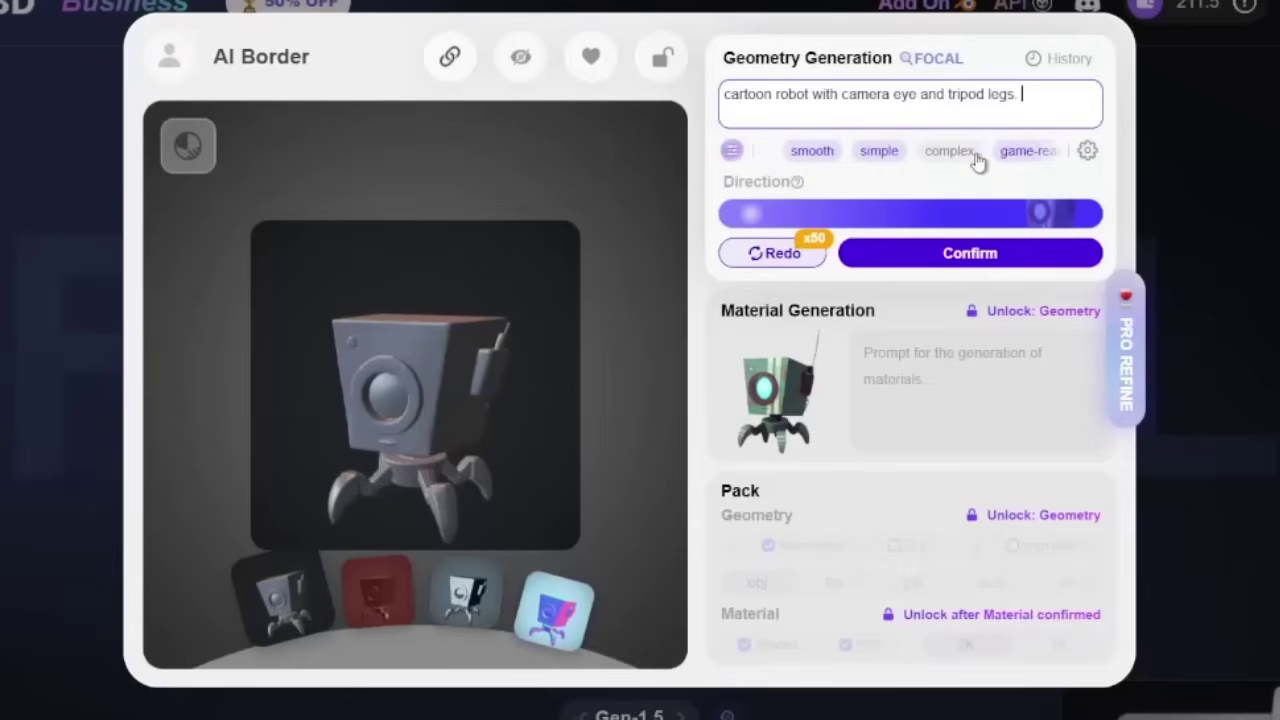
scroll(978, 160, "left", 4)
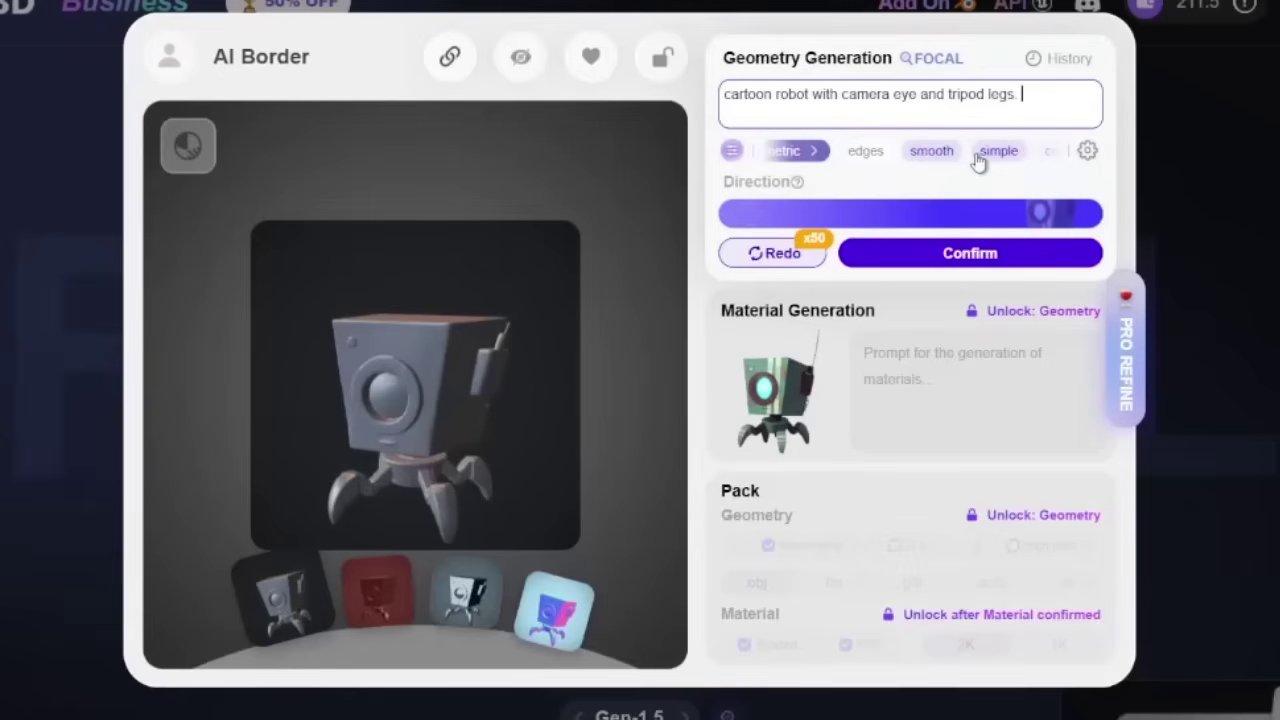
scroll(978, 160, "left", 3)
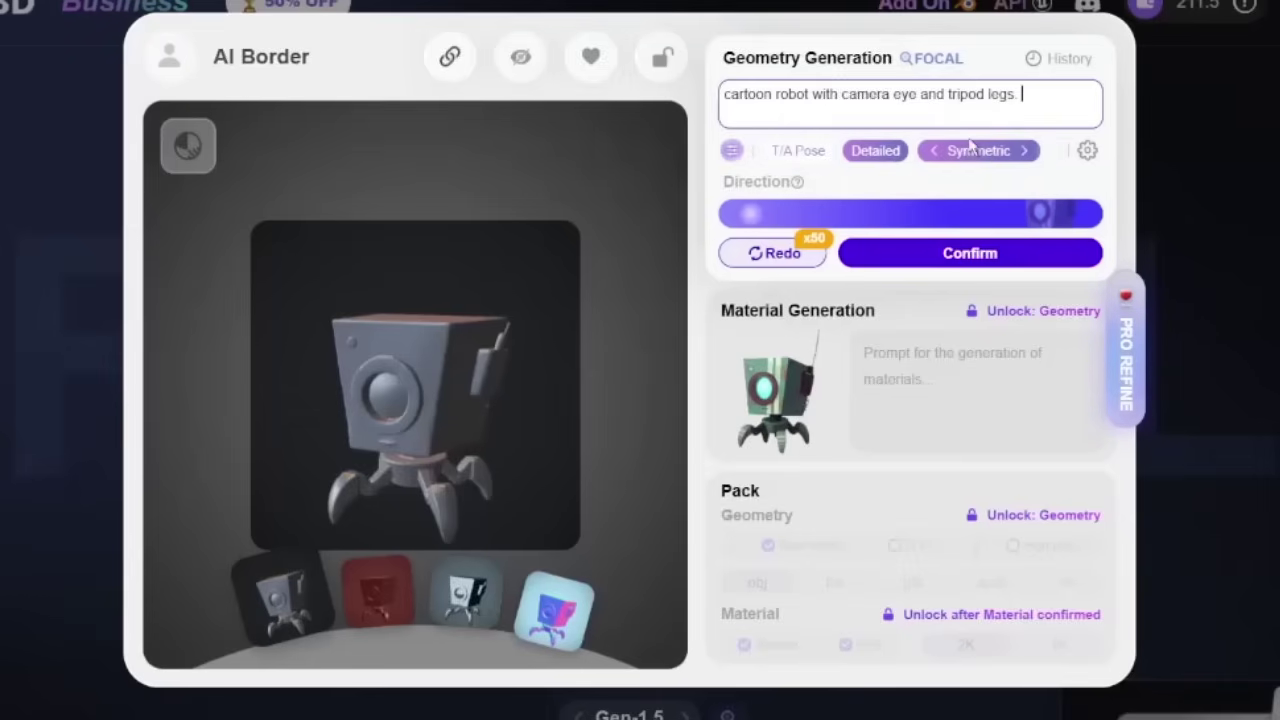
scroll(1000, 158, "right", 2)
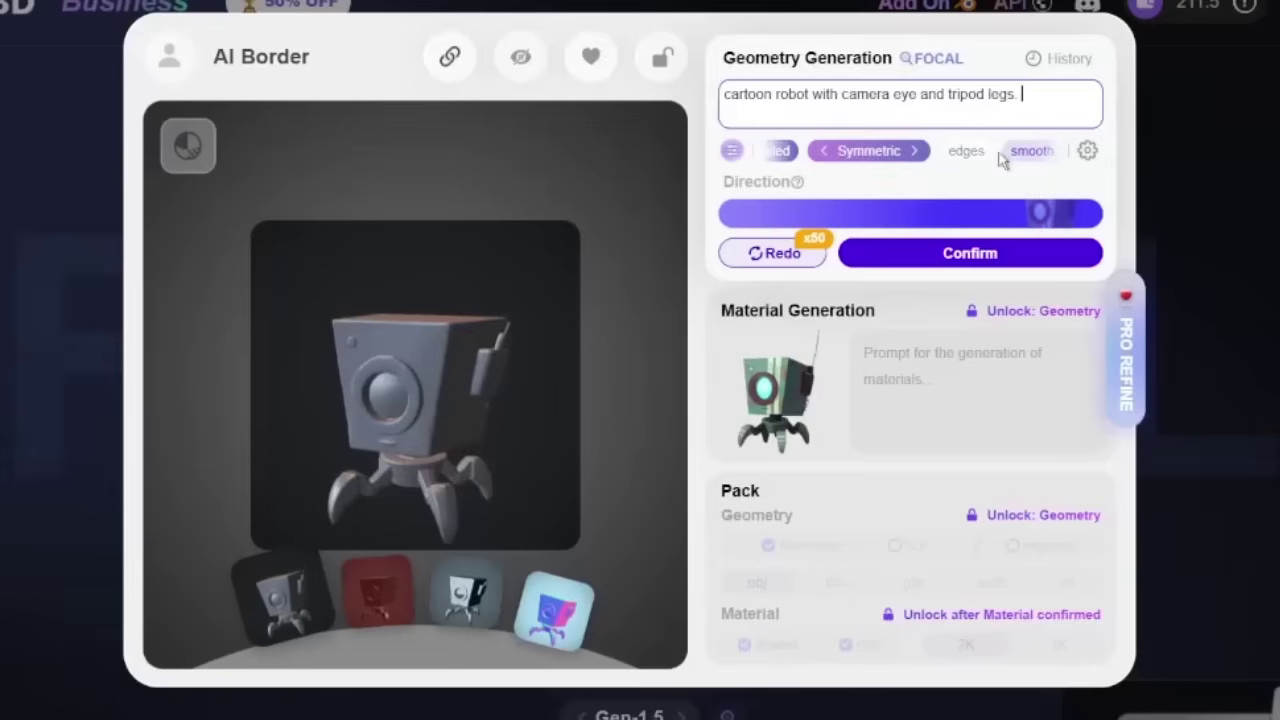
scroll(1040, 163, "right", 3)
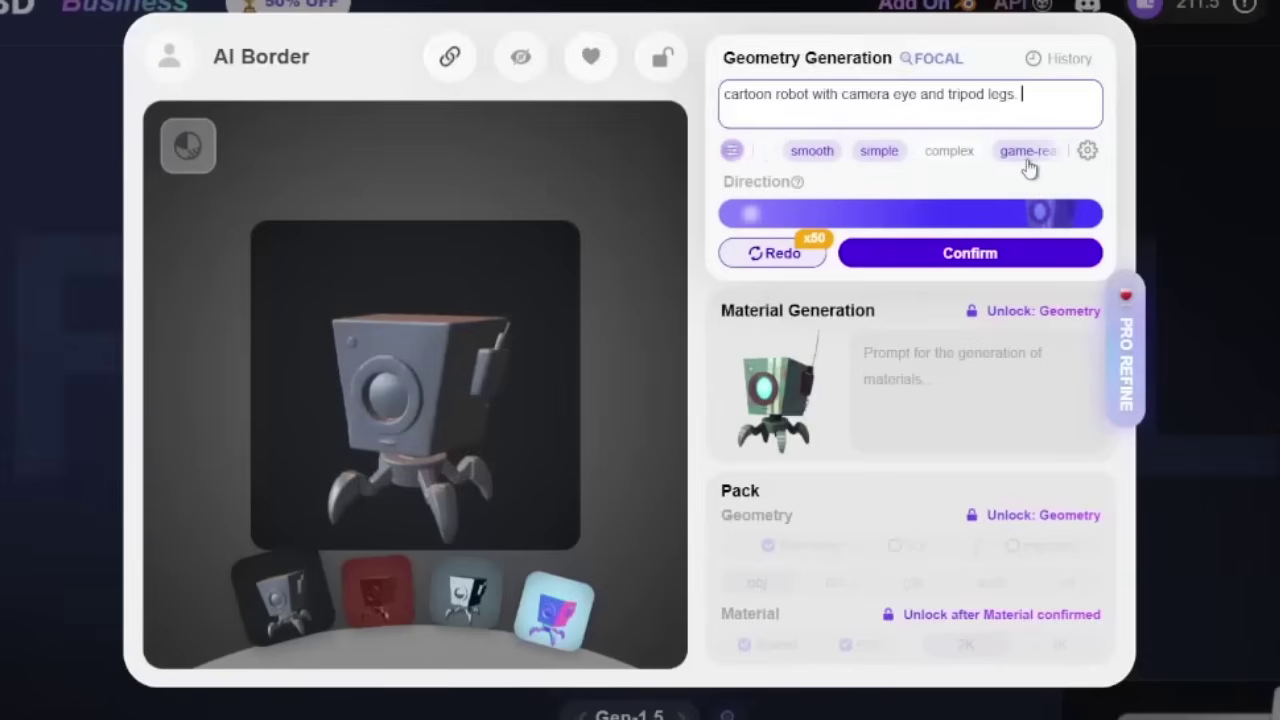
scroll(1008, 168, "right", 1)
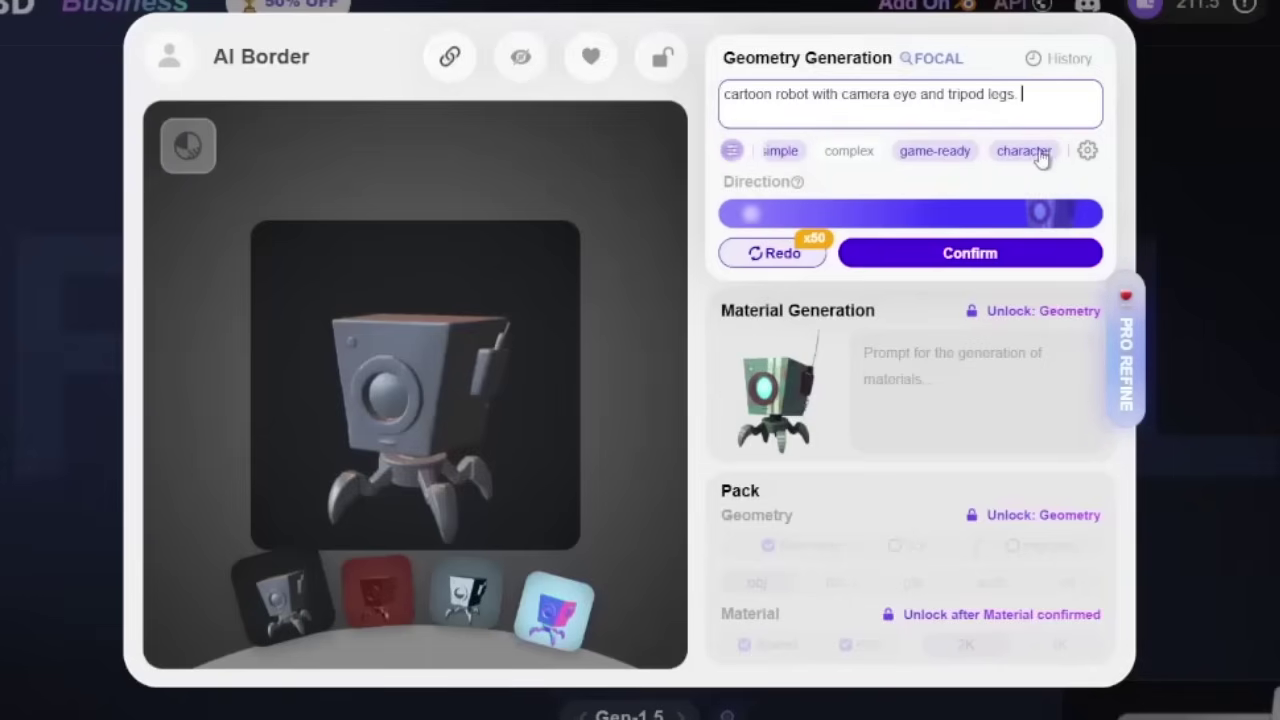
left_click(1090, 153)
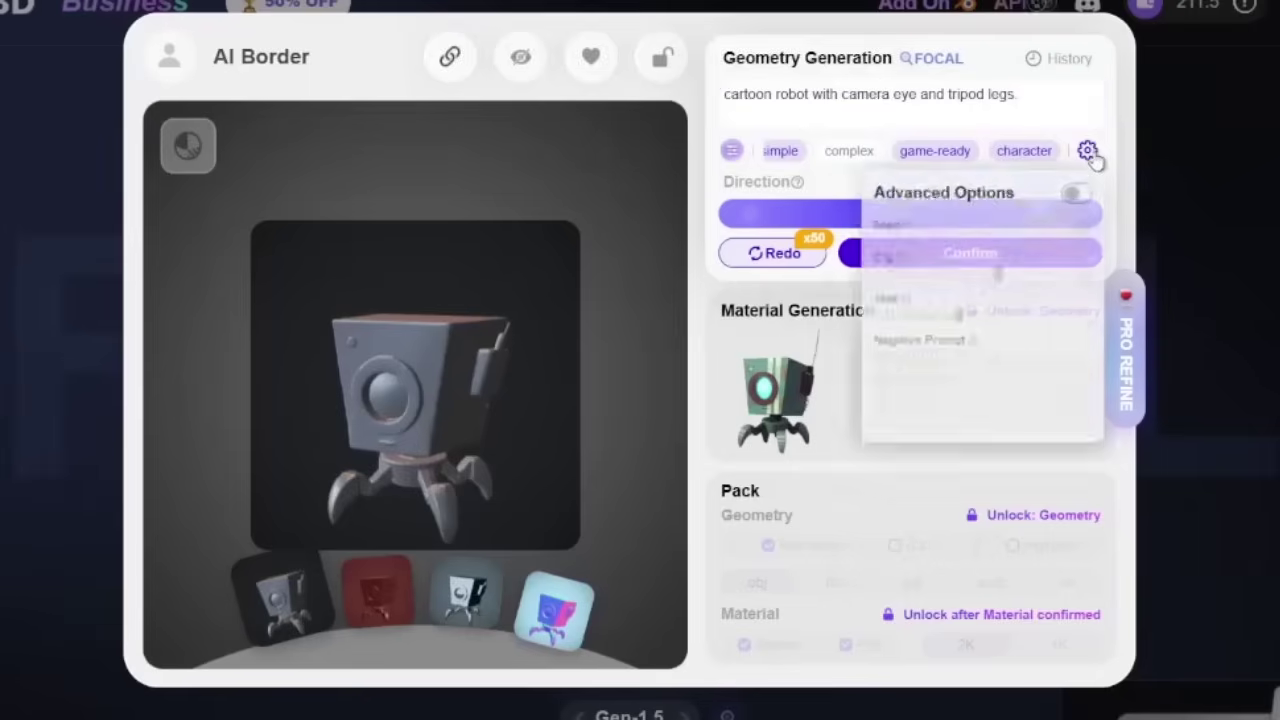
Step: Toggle Advanced Options on and back off, leaving Seed 1, Cfg 10 and Step 50 inactive
left_click(1060, 206)
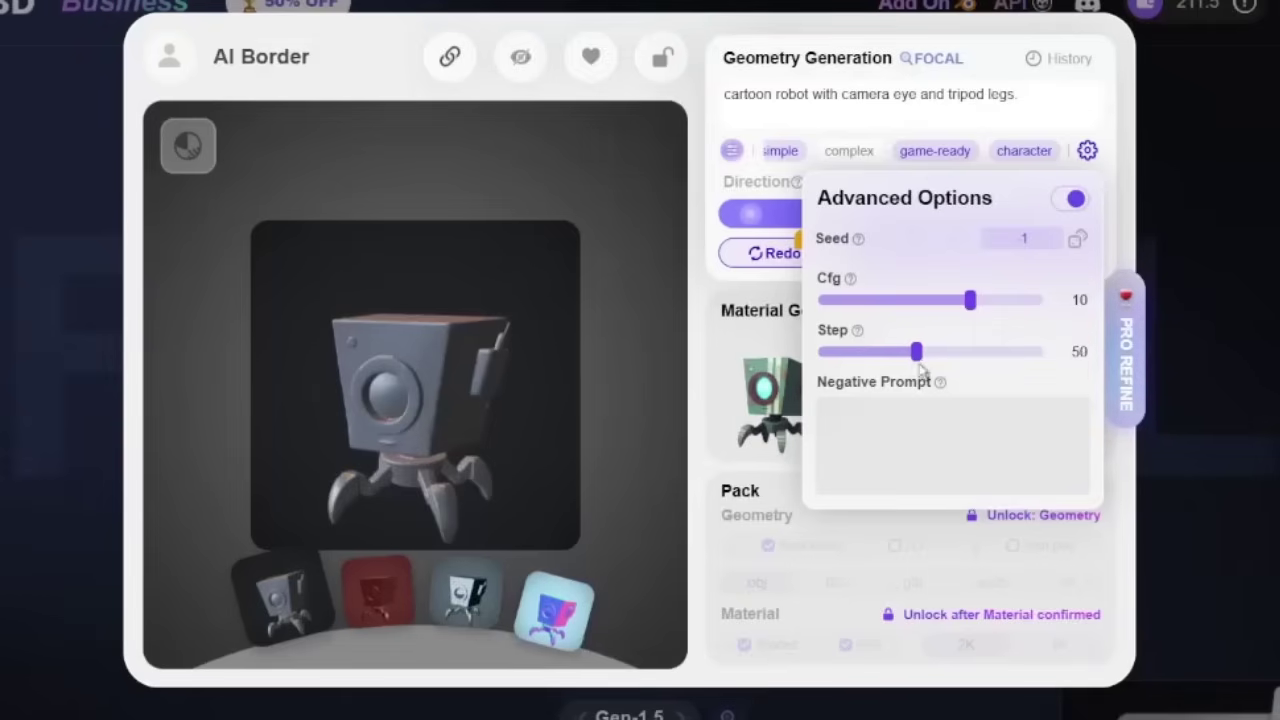
left_click(1064, 205)
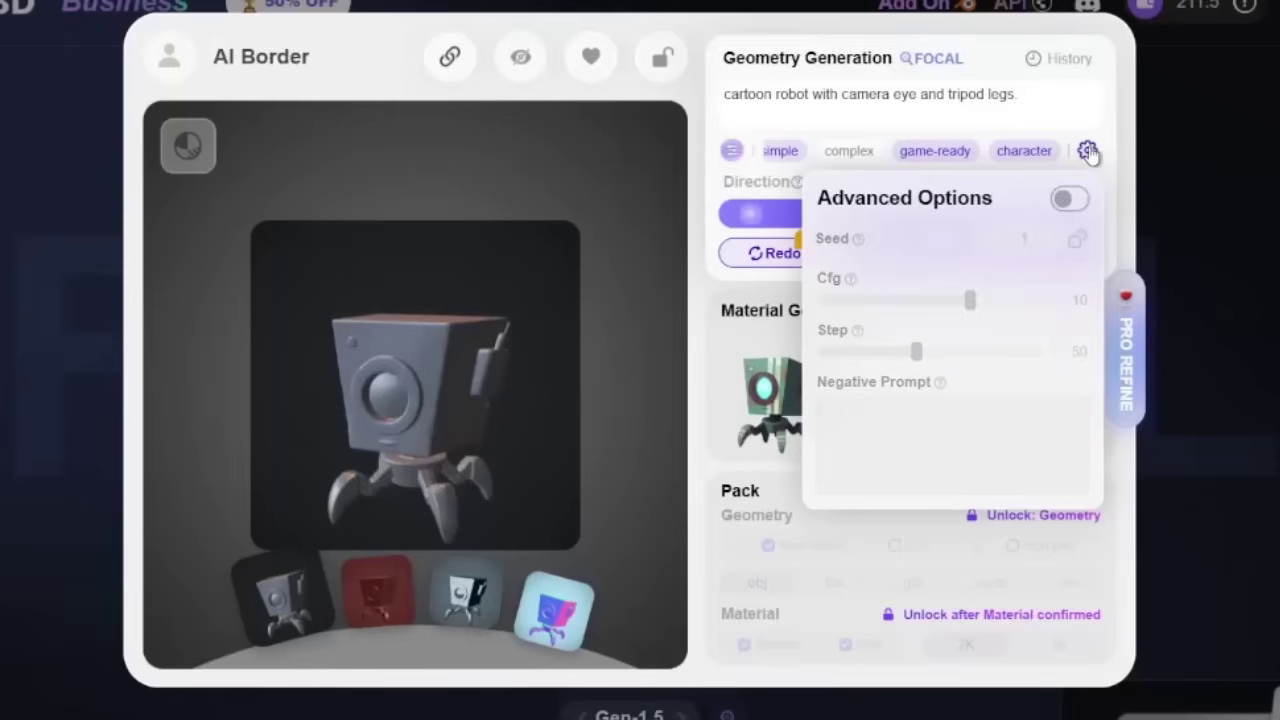
left_click(1088, 151)
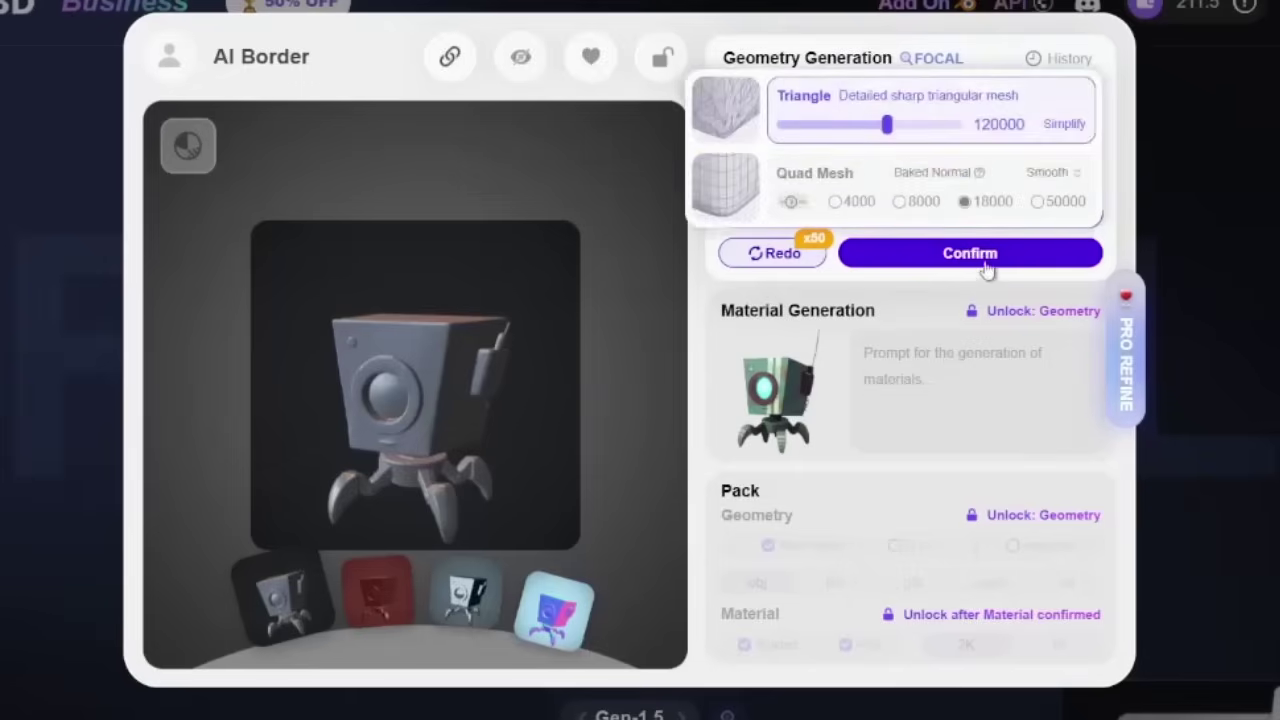
Step: Redo the robot's geometry generation from the same prompt
left_click(783, 256)
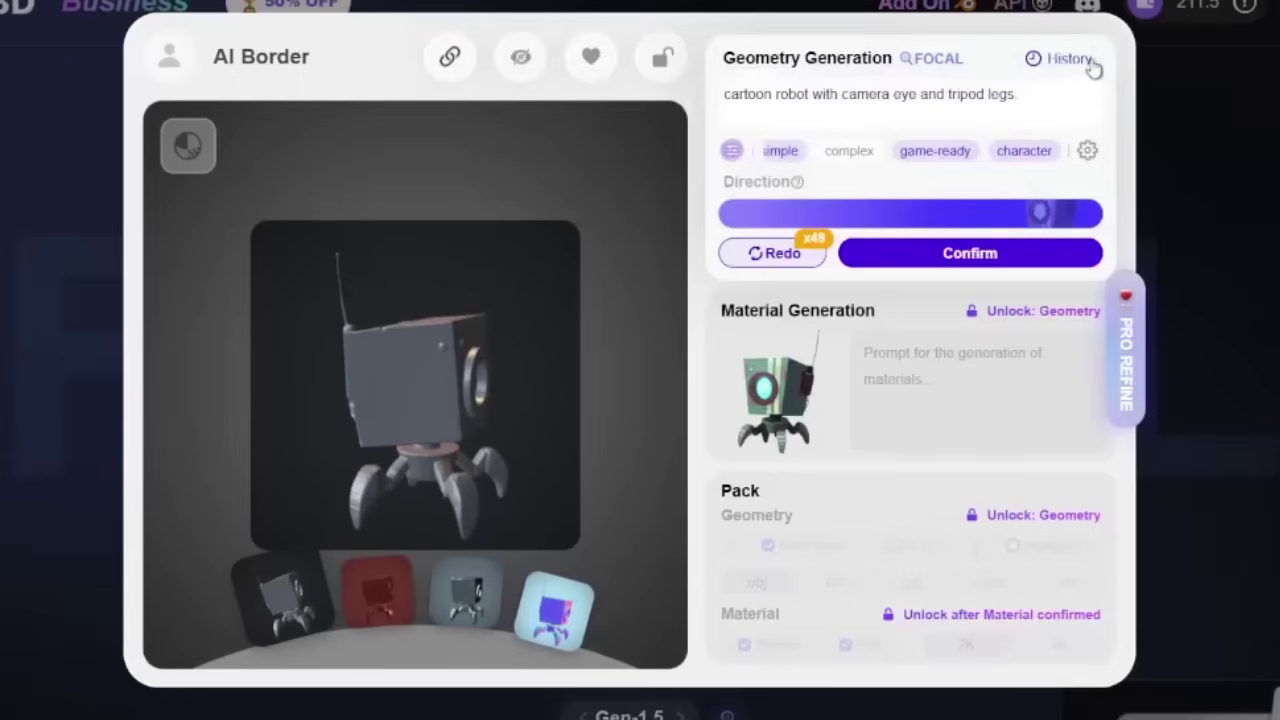
Step: Restore the earlier robot geometry from History, confirm it for 0.5 credits, and orbit to inspect it
left_click(1060, 62)
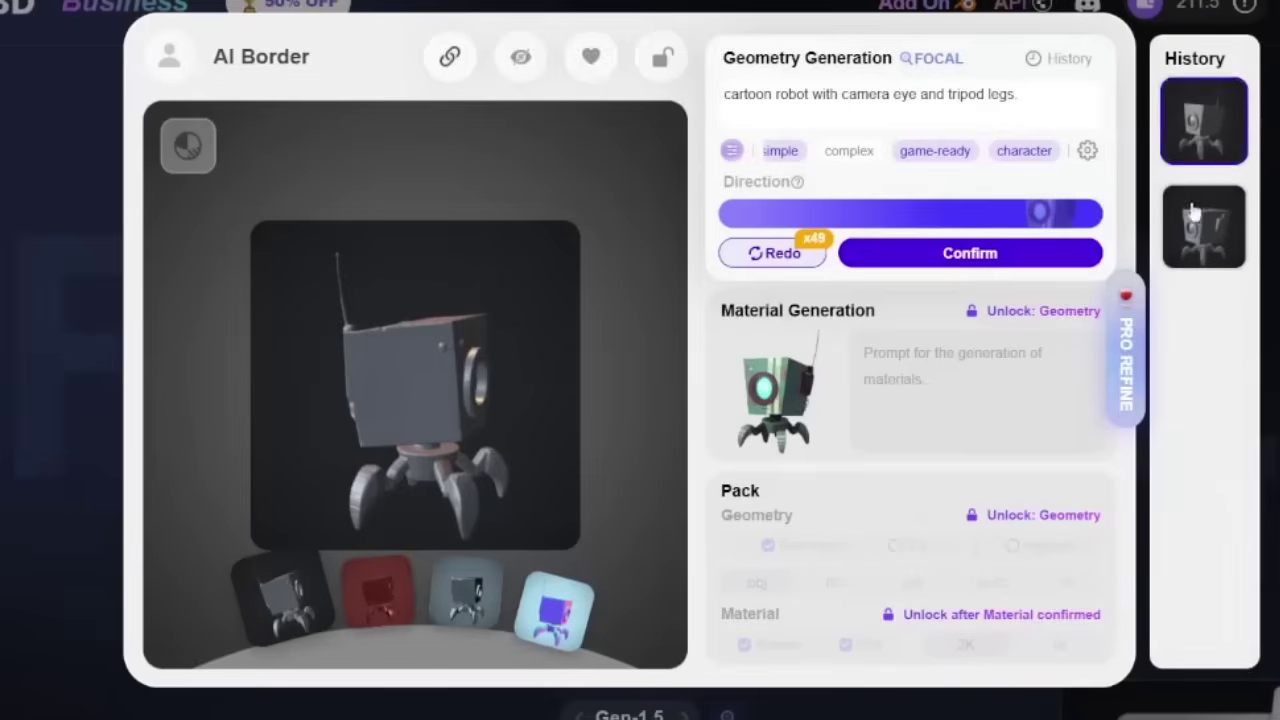
left_click(1198, 150)
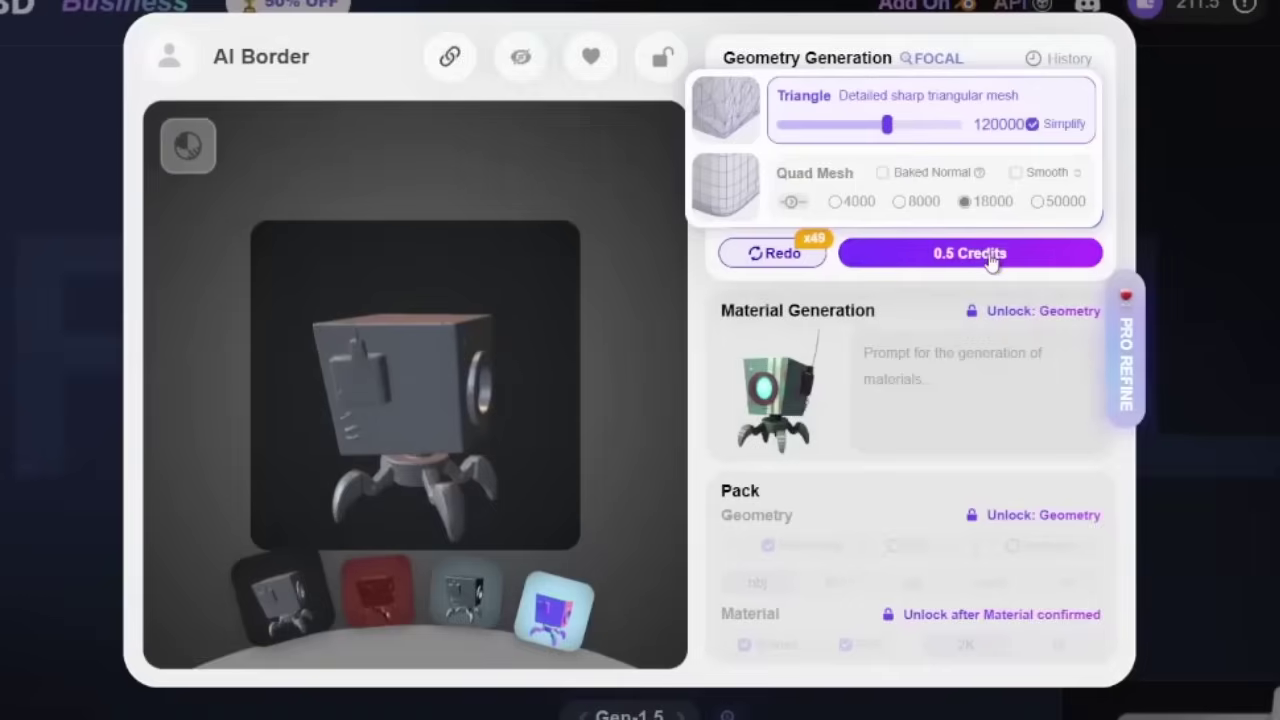
left_click(988, 257)
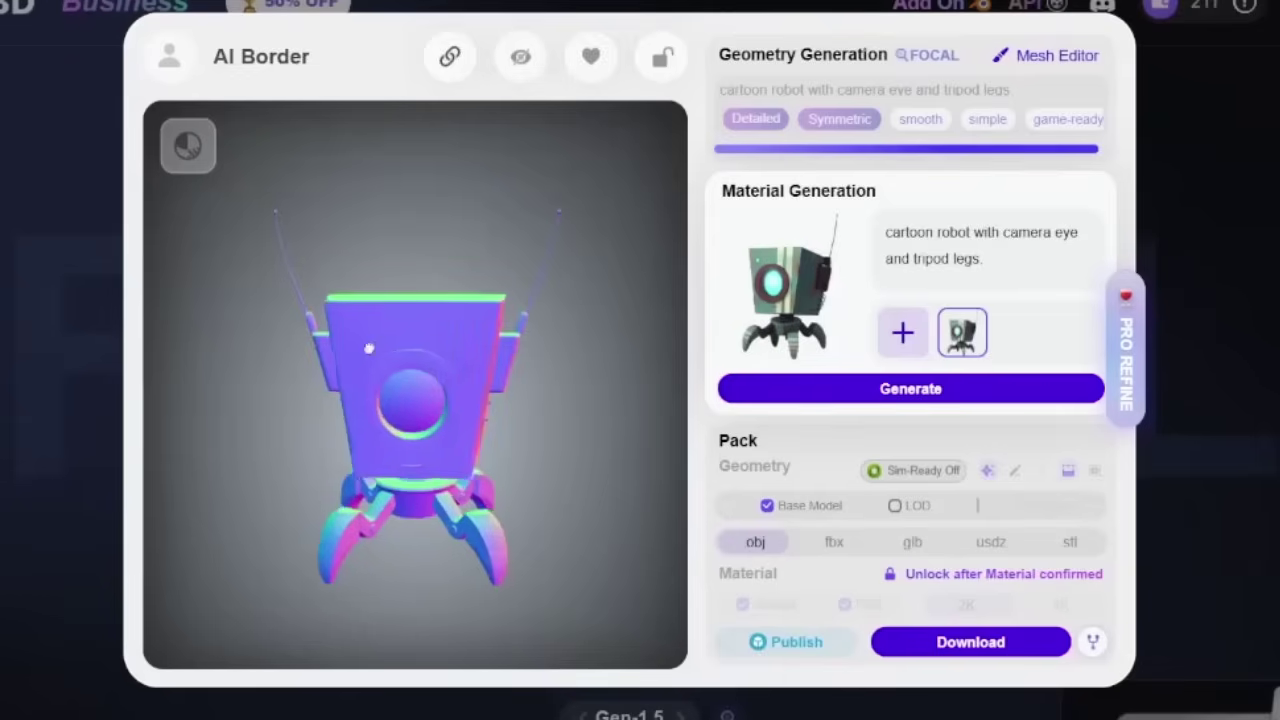
left_click_drag(508, 357, 476, 333)
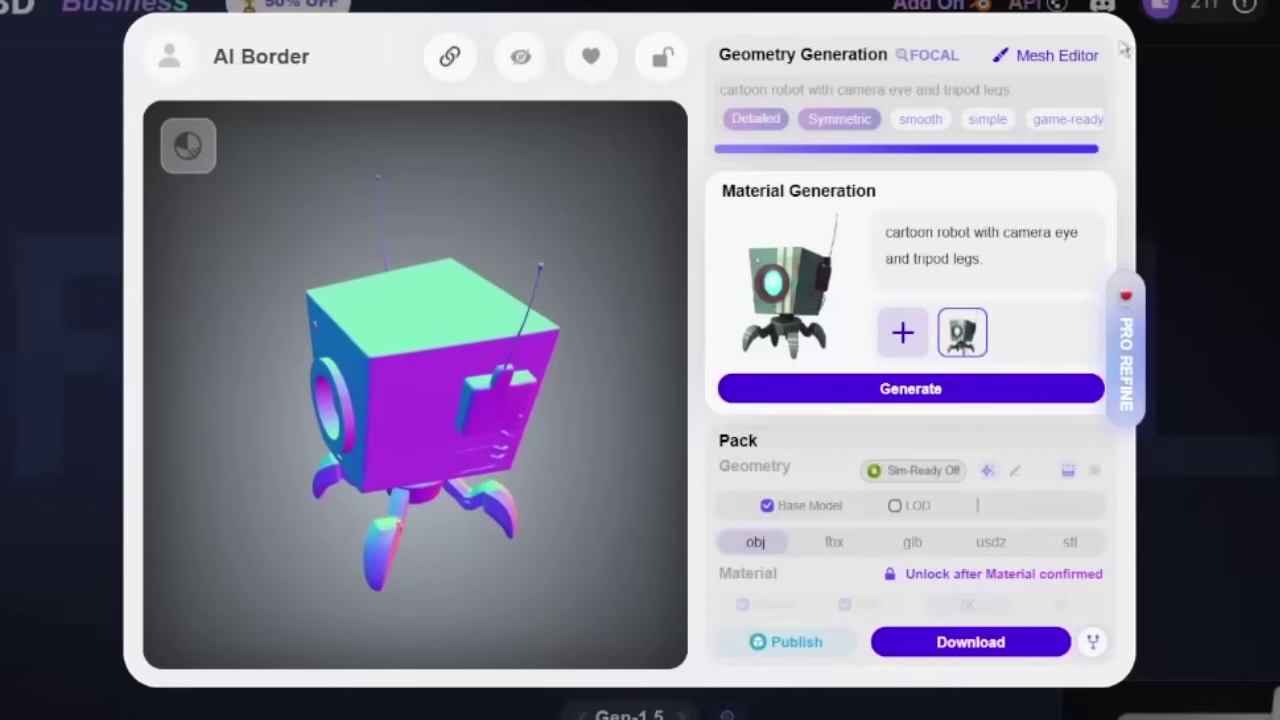
left_click(1057, 56)
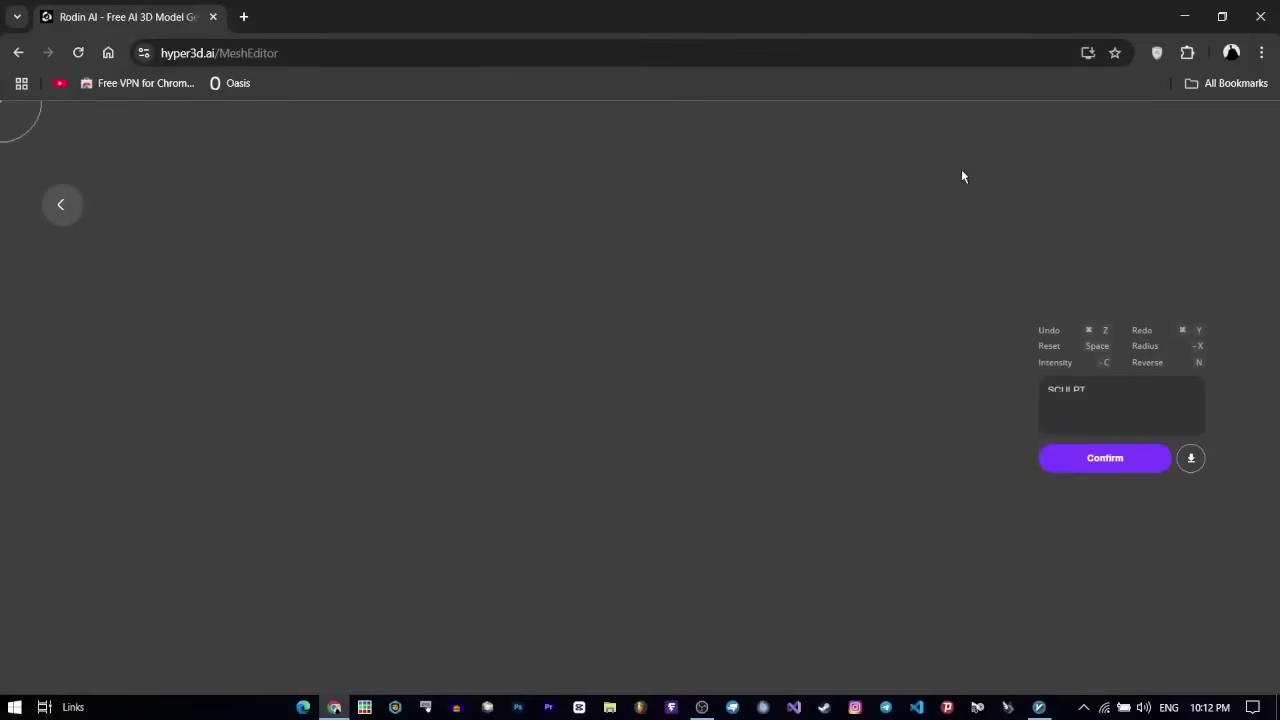
mouse_move(682, 340)
left_mouse_down()
mouse_move(700, 420)
mouse_move(605, 425)
mouse_move(592, 362)
mouse_move(645, 330)
mouse_move(620, 315)
mouse_move(565, 335)
mouse_move(701, 412)
mouse_move(615, 460)
mouse_move(665, 370)
mouse_move(680, 400)
mouse_move(670, 445)
mouse_move(671, 357)
mouse_move(645, 368)
mouse_move(606, 434)
mouse_move(730, 430)
mouse_move(686, 529)
mouse_move(615, 482)
mouse_move(650, 505)
left_mouse_up()
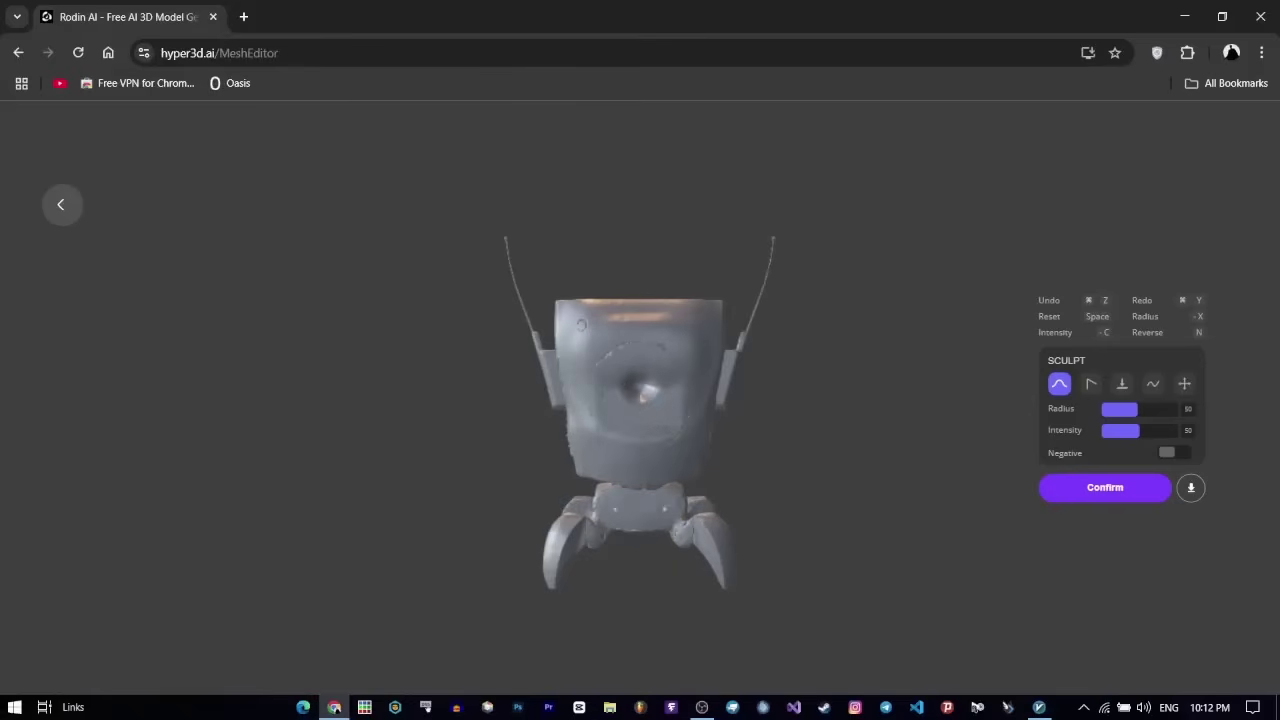
left_click_drag(820, 437, 512, 414)
mouse_move(646, 410)
left_mouse_down()
mouse_move(675, 345)
mouse_move(789, 380)
left_mouse_up()
left_click(70, 214)
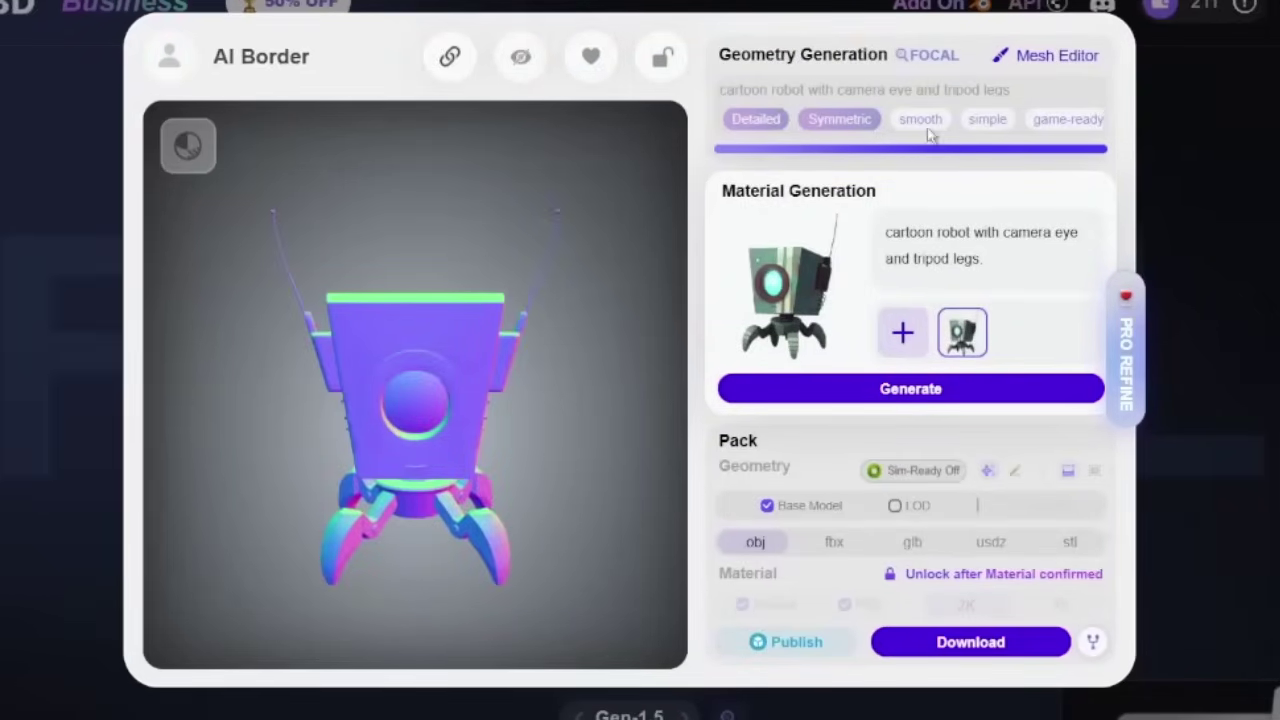
Step: Display the material generation options: PBR Temperature 7 and Reference Strength 0.8
left_click(903, 333)
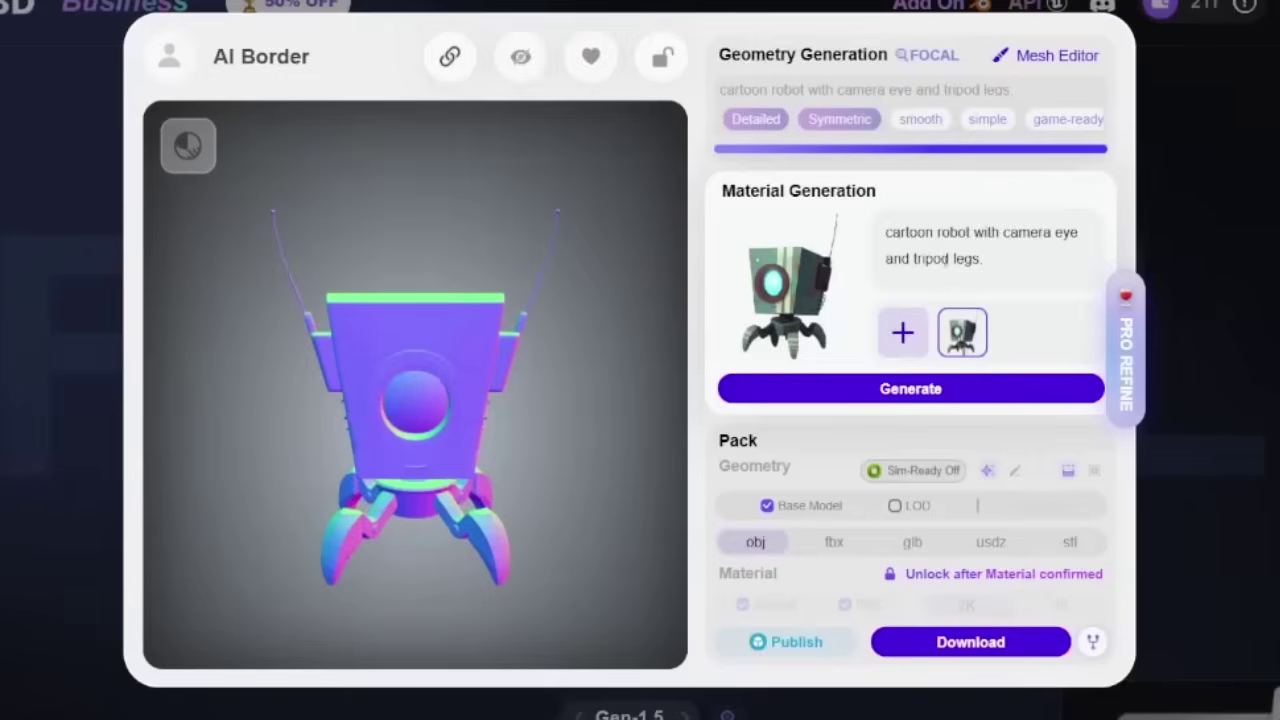
mouse_move(906, 390)
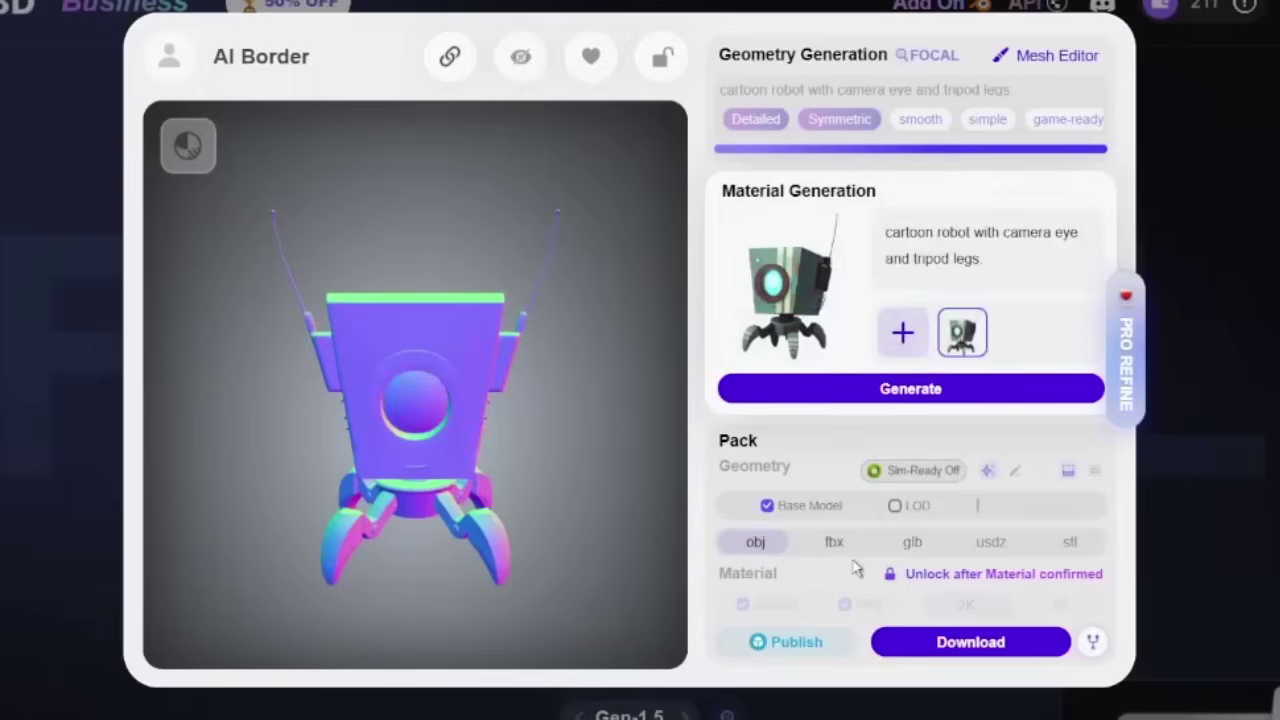
Step: Generate the robot's teal textures and orbit to inspect its three-quarter view and back
left_click(917, 396)
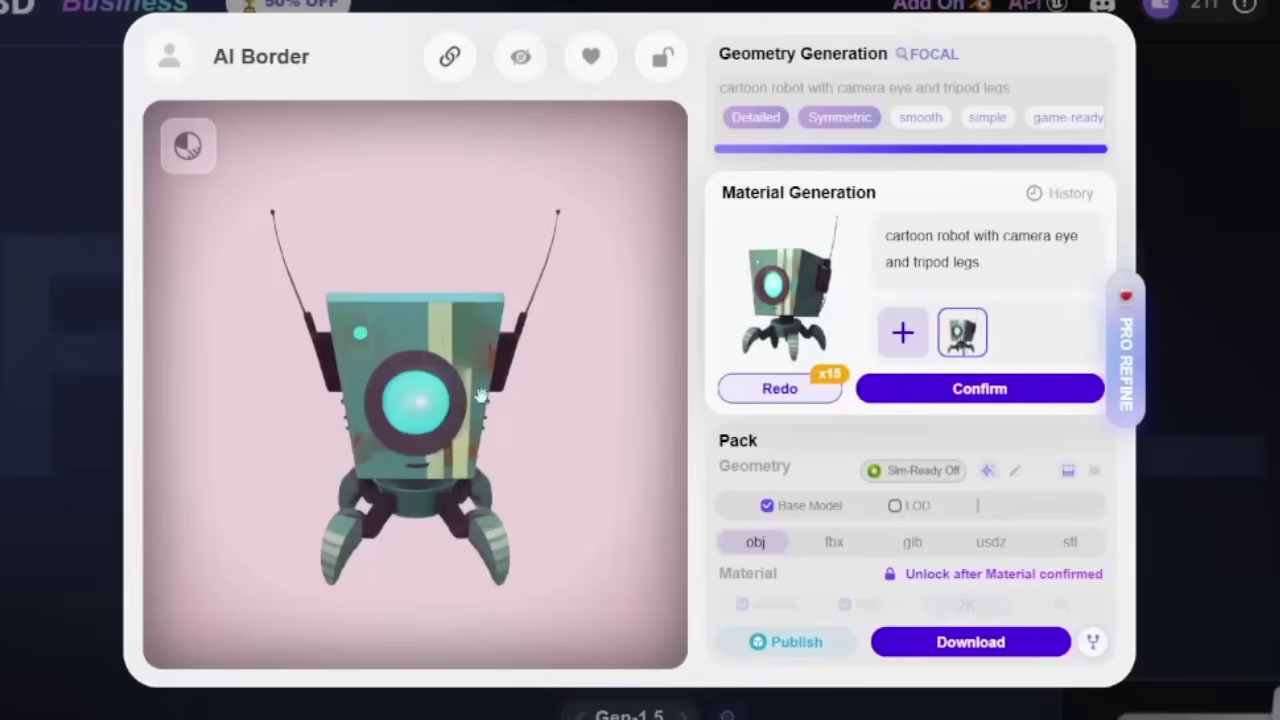
left_click_drag(501, 399, 414, 385)
left_click_drag(393, 488, 200, 280)
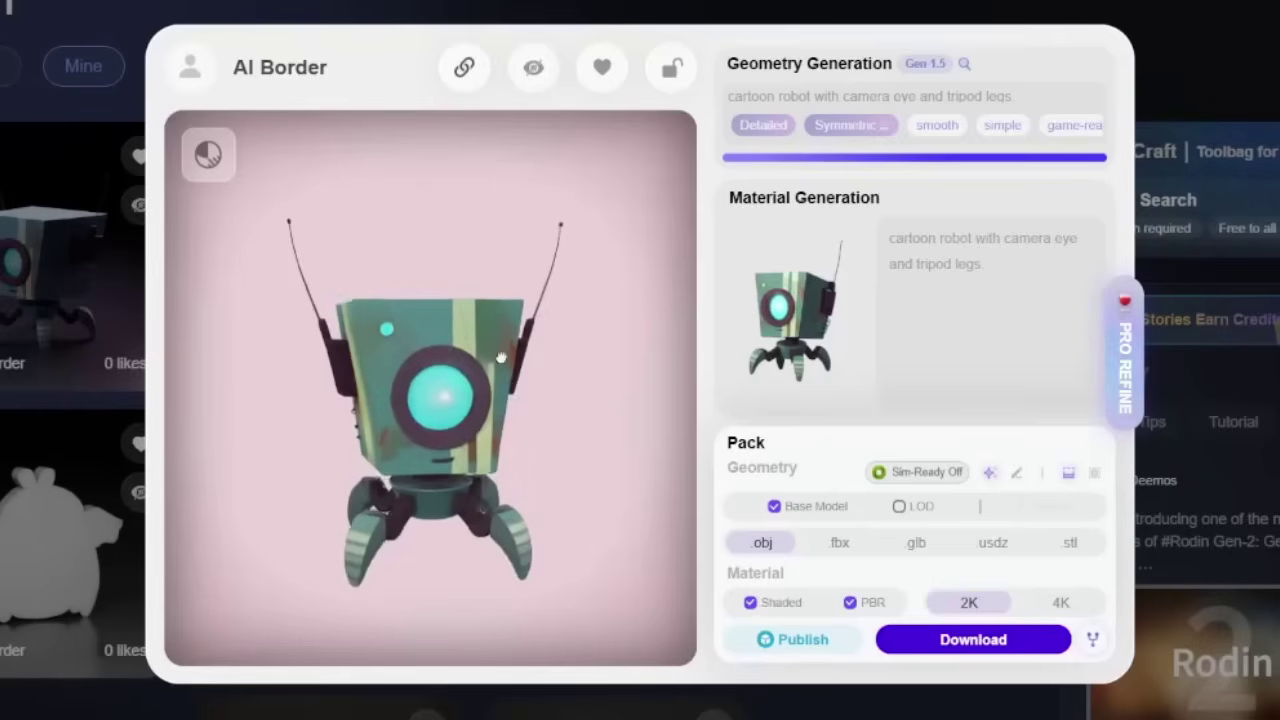
left_click_drag(251, 385, 71, 225)
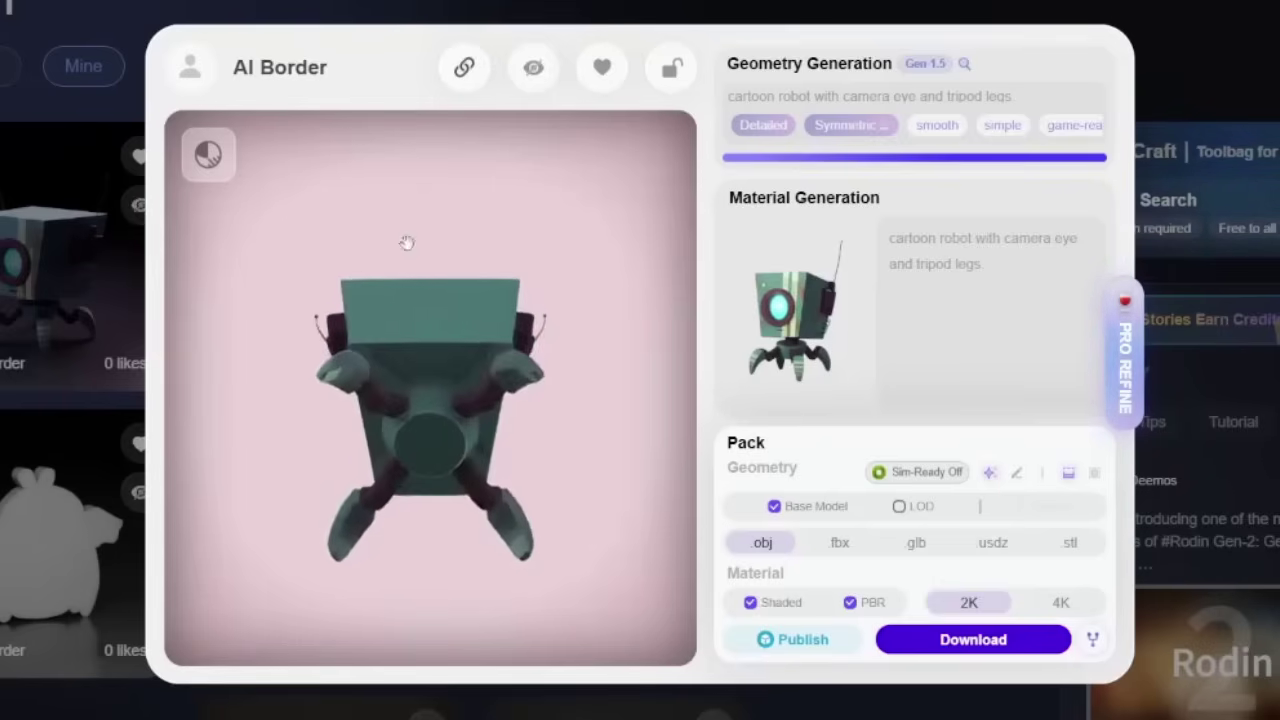
left_click_drag(385, 510, 580, 303)
mouse_move(387, 397)
left_mouse_down()
mouse_move(684, 386)
mouse_move(390, 375)
left_mouse_up()
left_click_drag(535, 390, 695, 387)
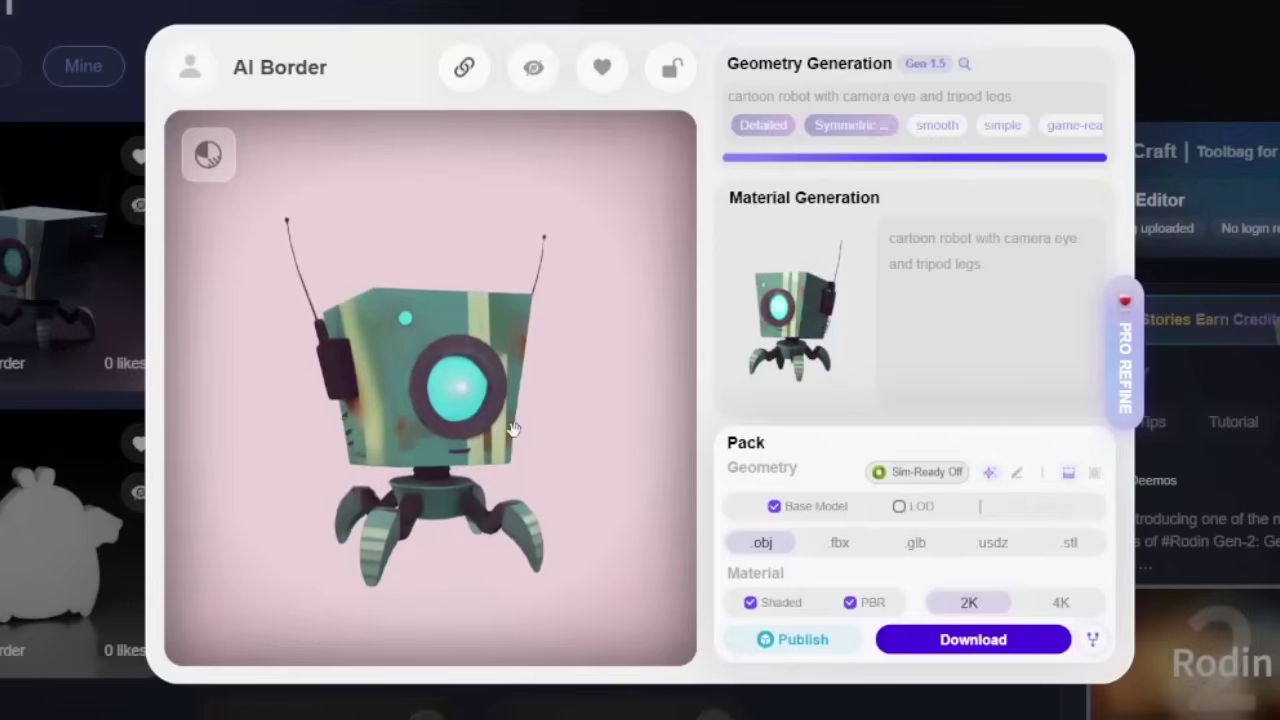
left_click_drag(480, 364, 449, 157)
left_click_drag(420, 330, 521, 345)
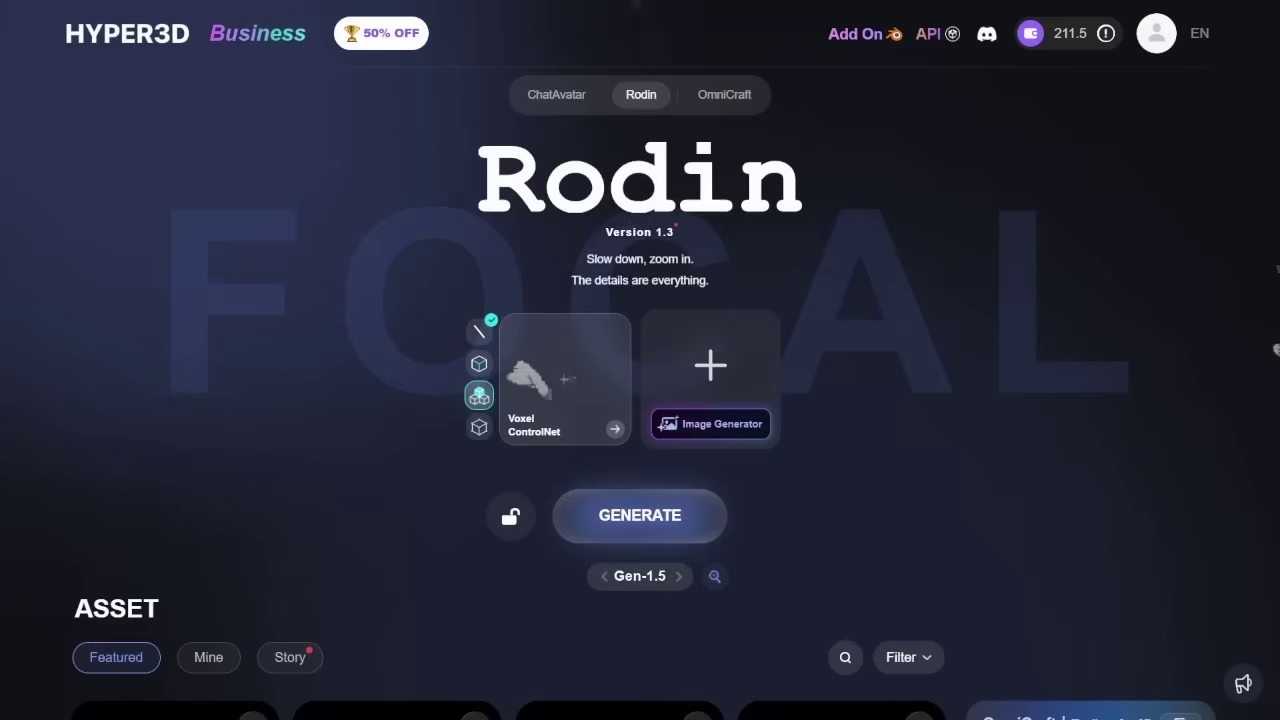
Step: Scroll down the Rodin page through the Featured asset gallery thumbnails
scroll(1277, 383, "down", 2)
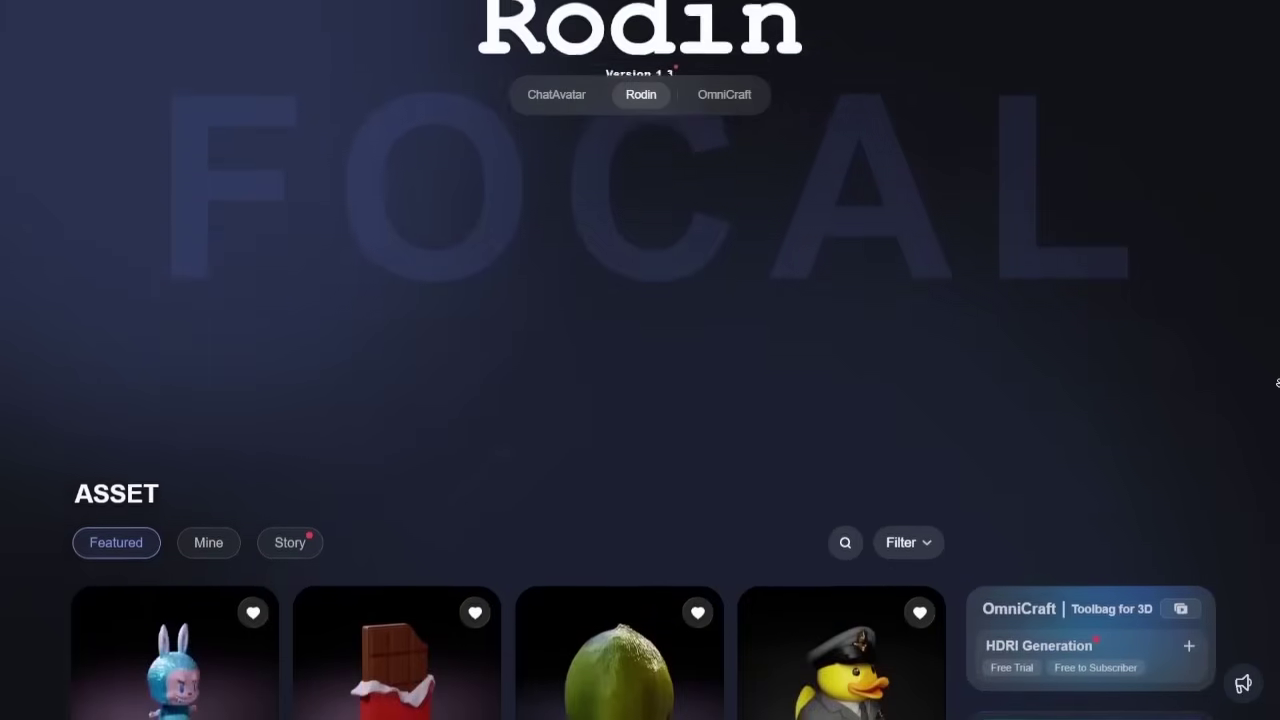
scroll(1277, 383, "down", 2)
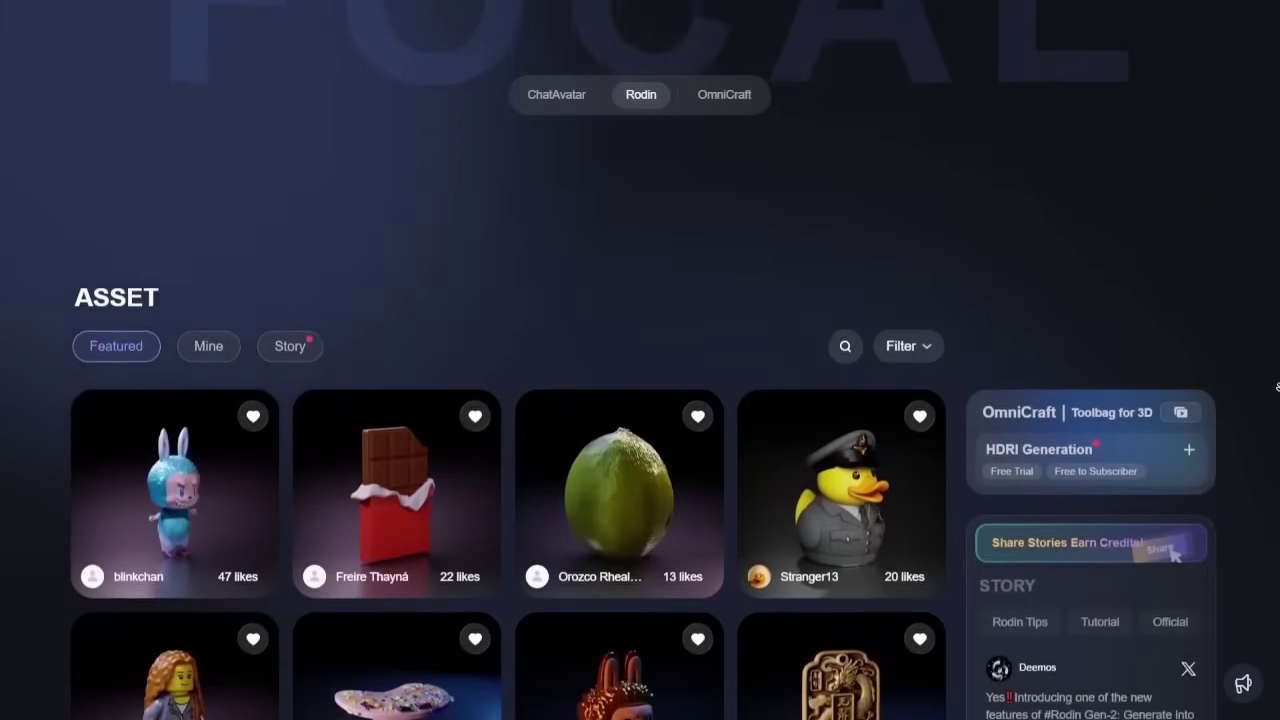
scroll(1277, 385, "down", 2)
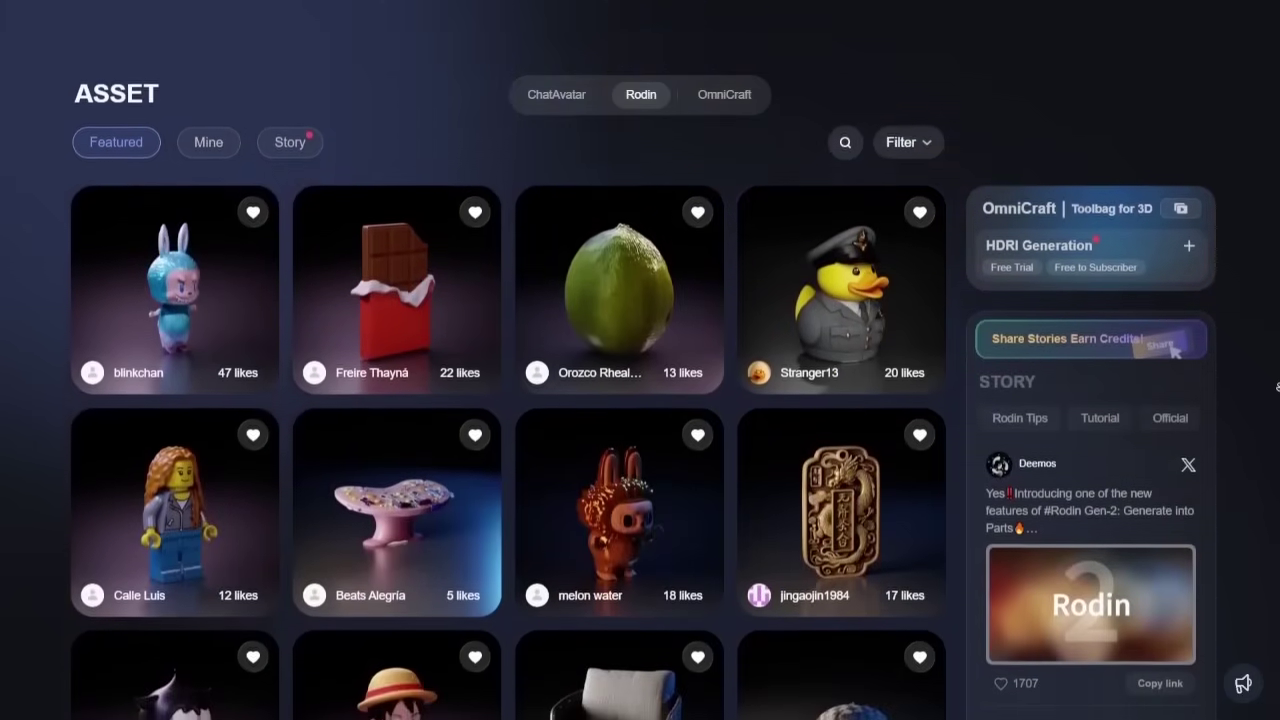
scroll(1277, 385, "down", 2)
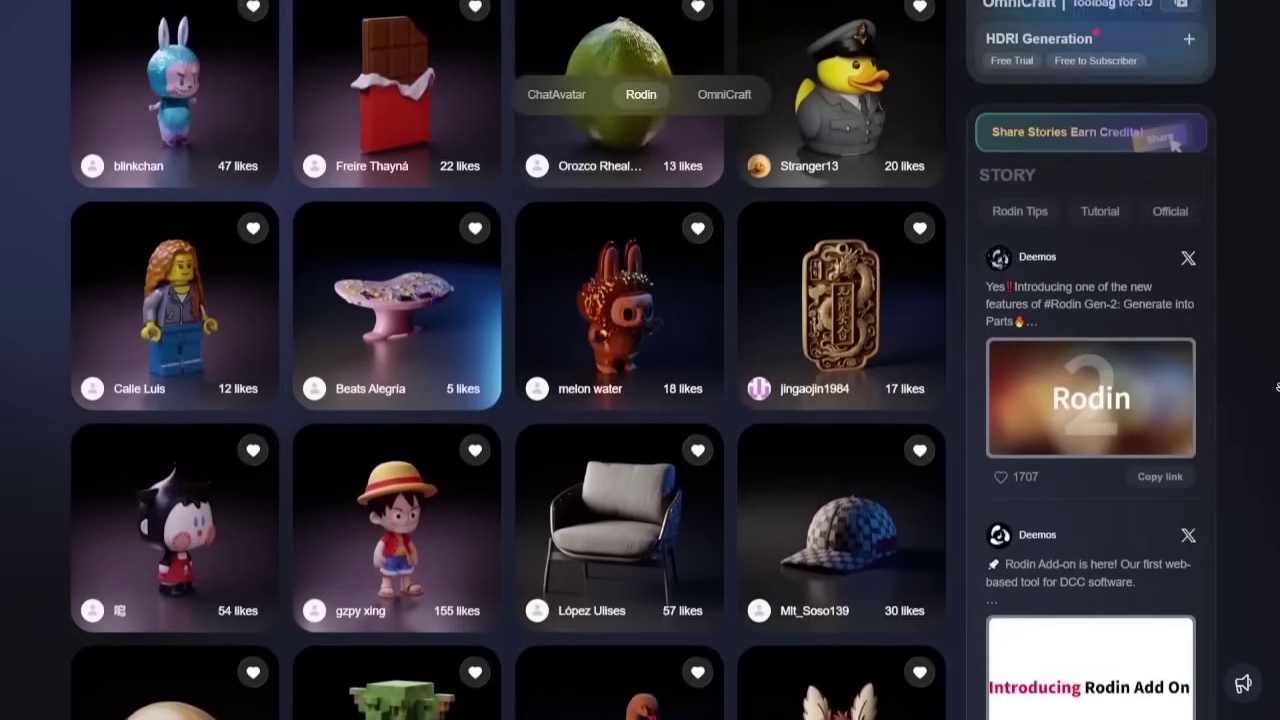
scroll(1277, 385, "down", 2)
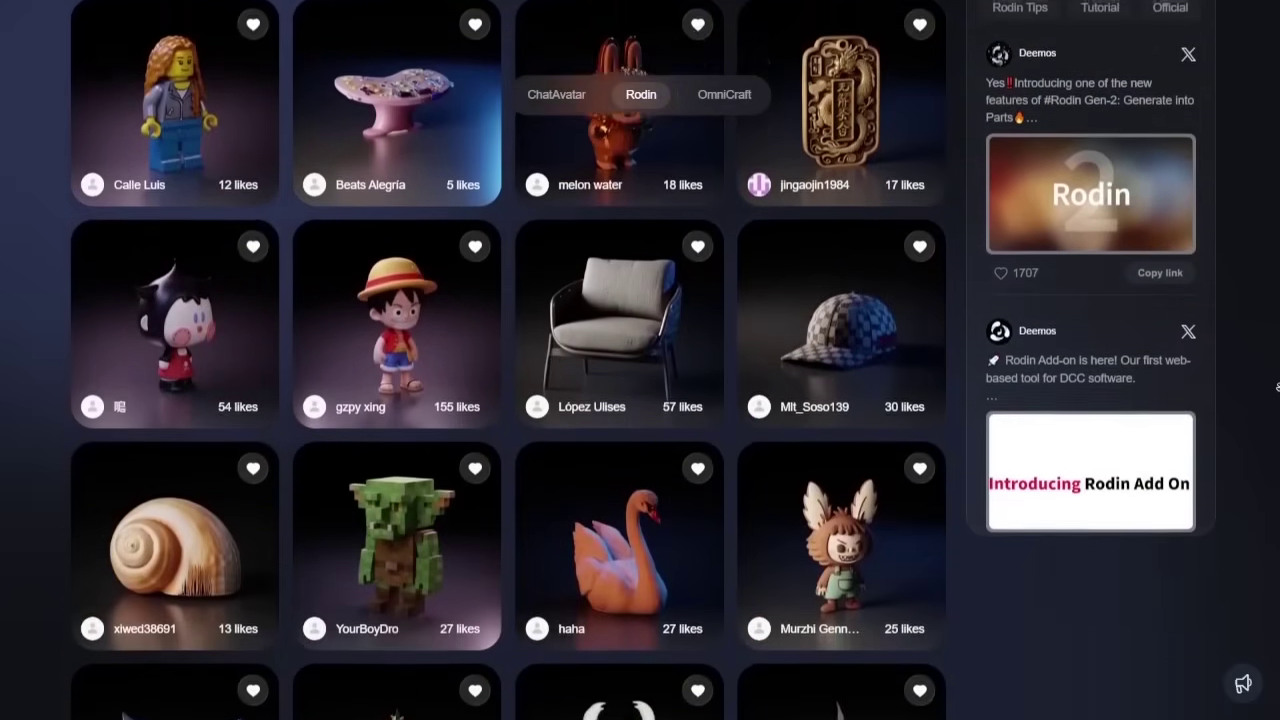
scroll(1277, 385, "down", 2)
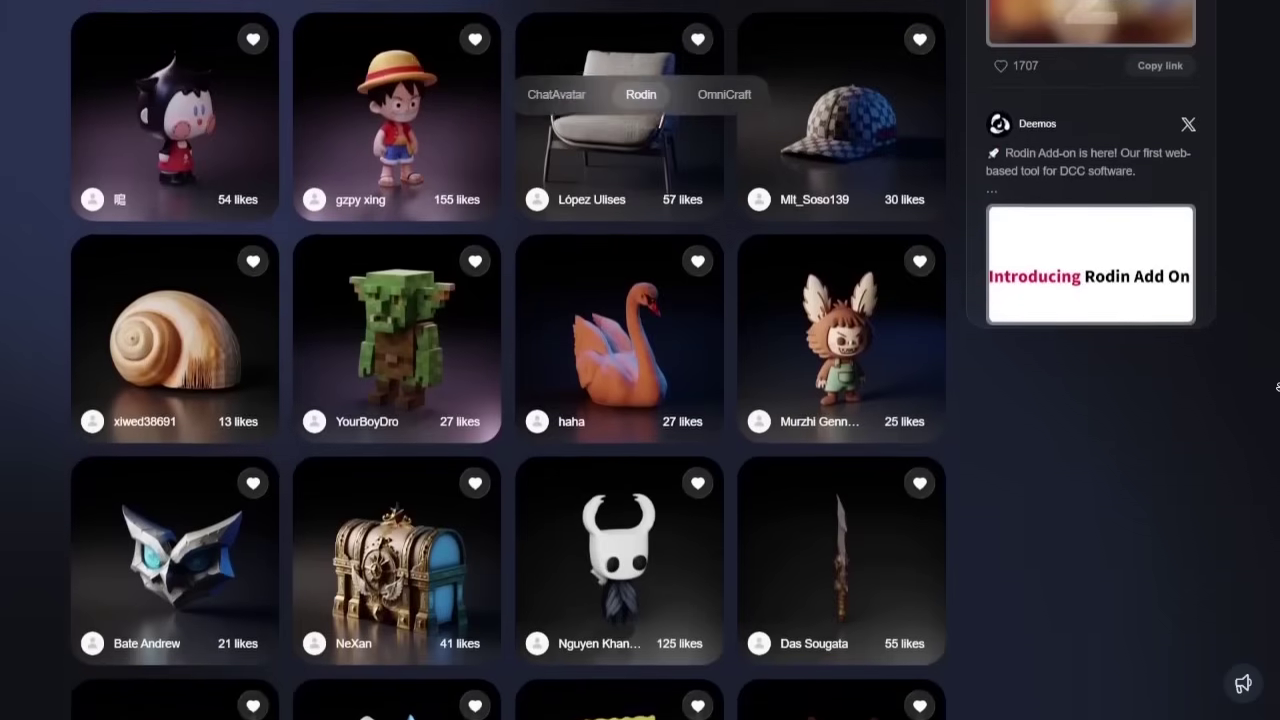
scroll(1277, 385, "down", 2)
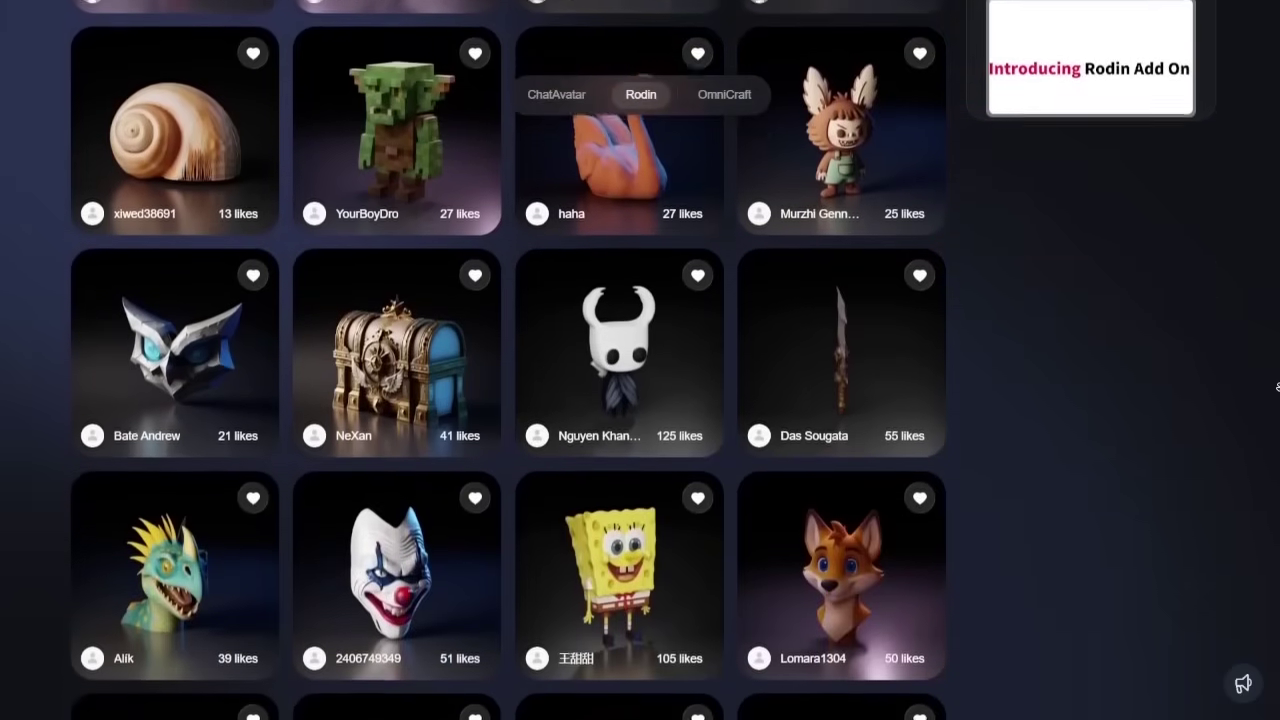
scroll(1277, 385, "down", 2)
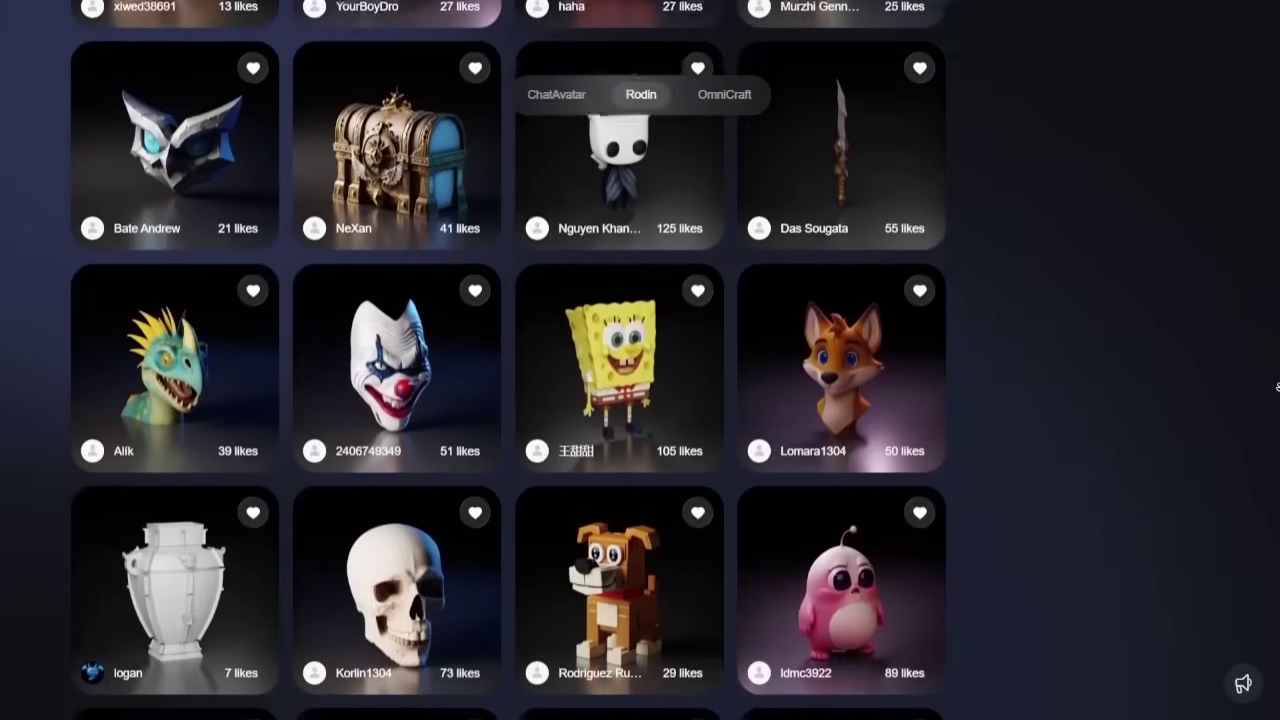
scroll(1277, 385, "down", 2)
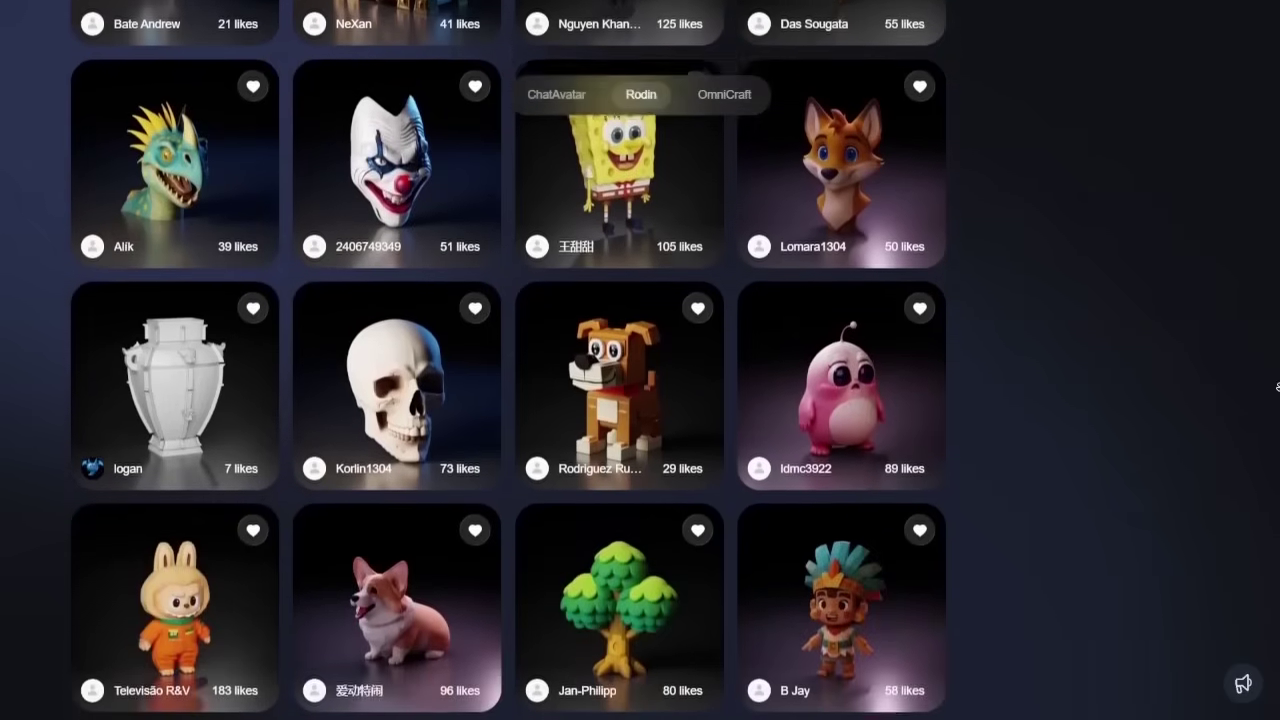
scroll(1277, 385, "down", 2)
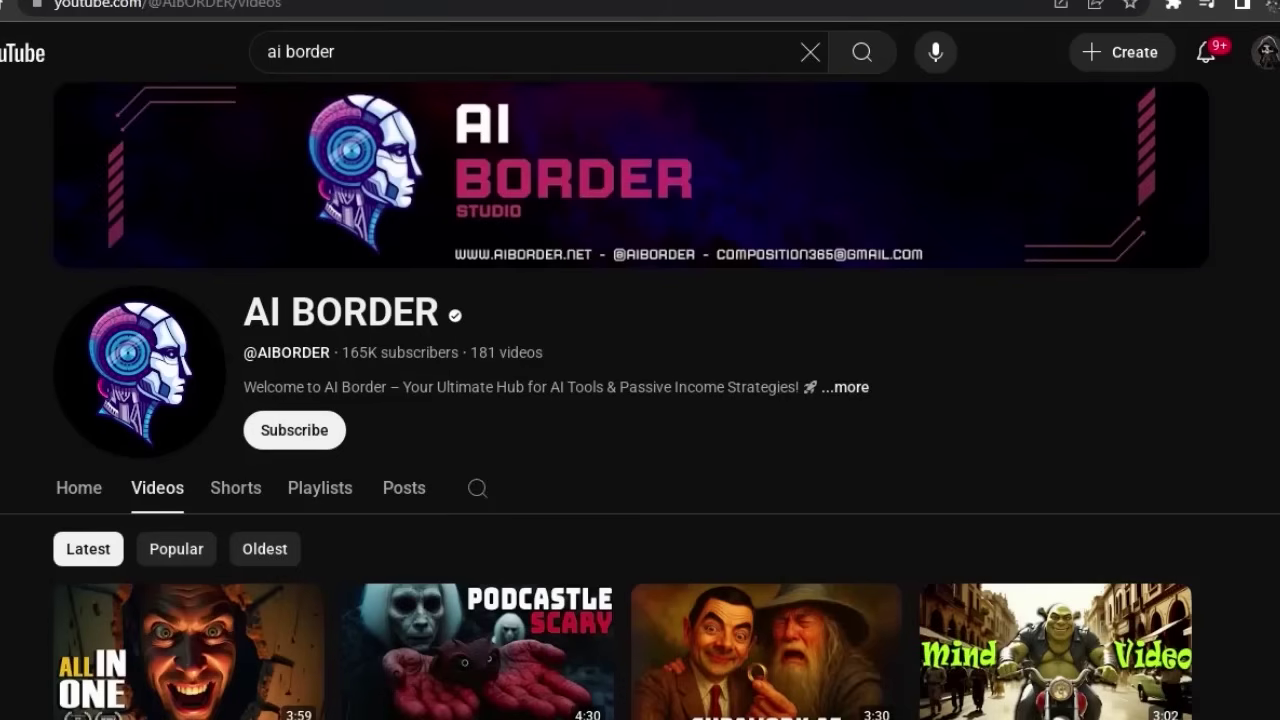
Step: Scroll the AI BORDER Videos tab down to the uploads from about a month ago
scroll(640, 400, "down", 2)
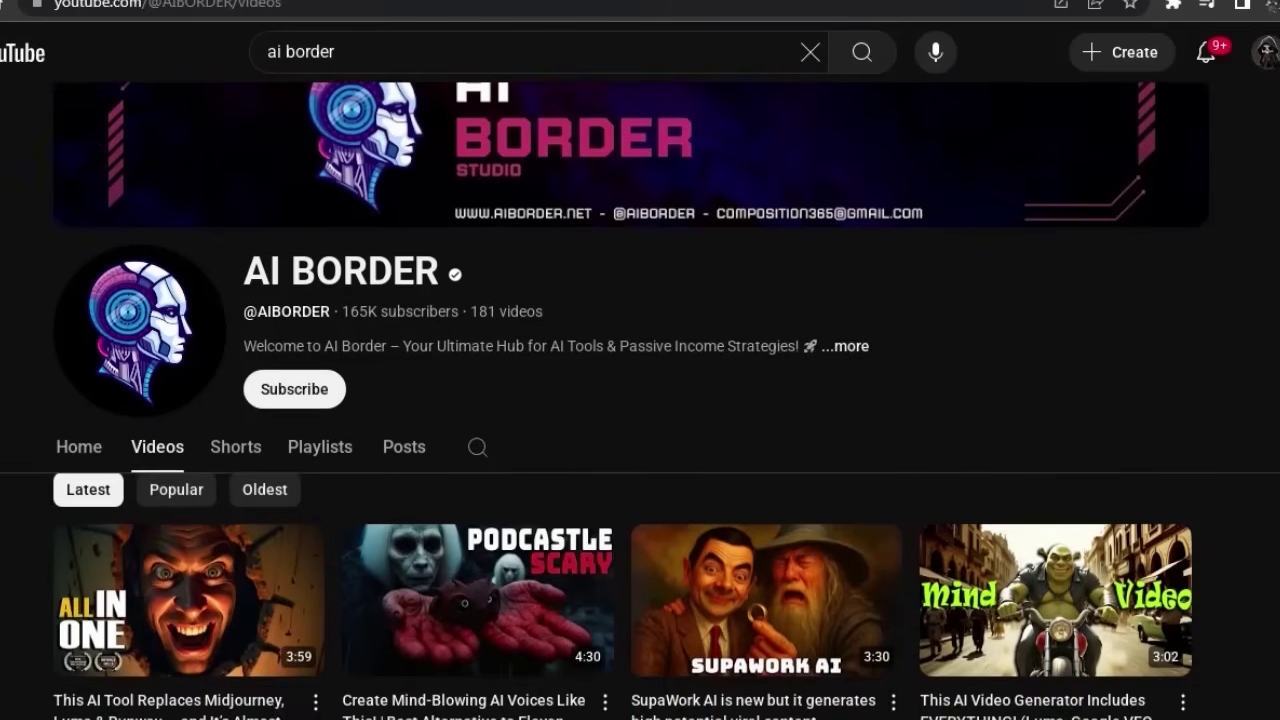
scroll(640, 400, "down", 3)
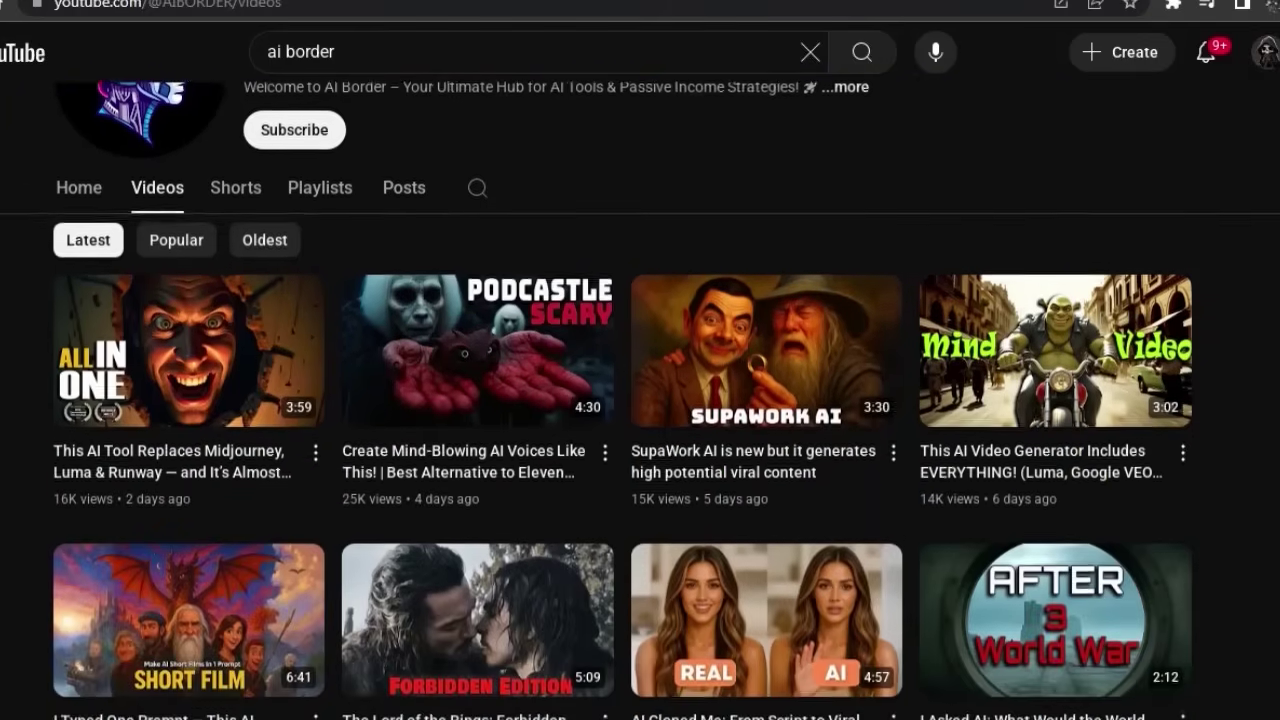
scroll(640, 400, "down", 3)
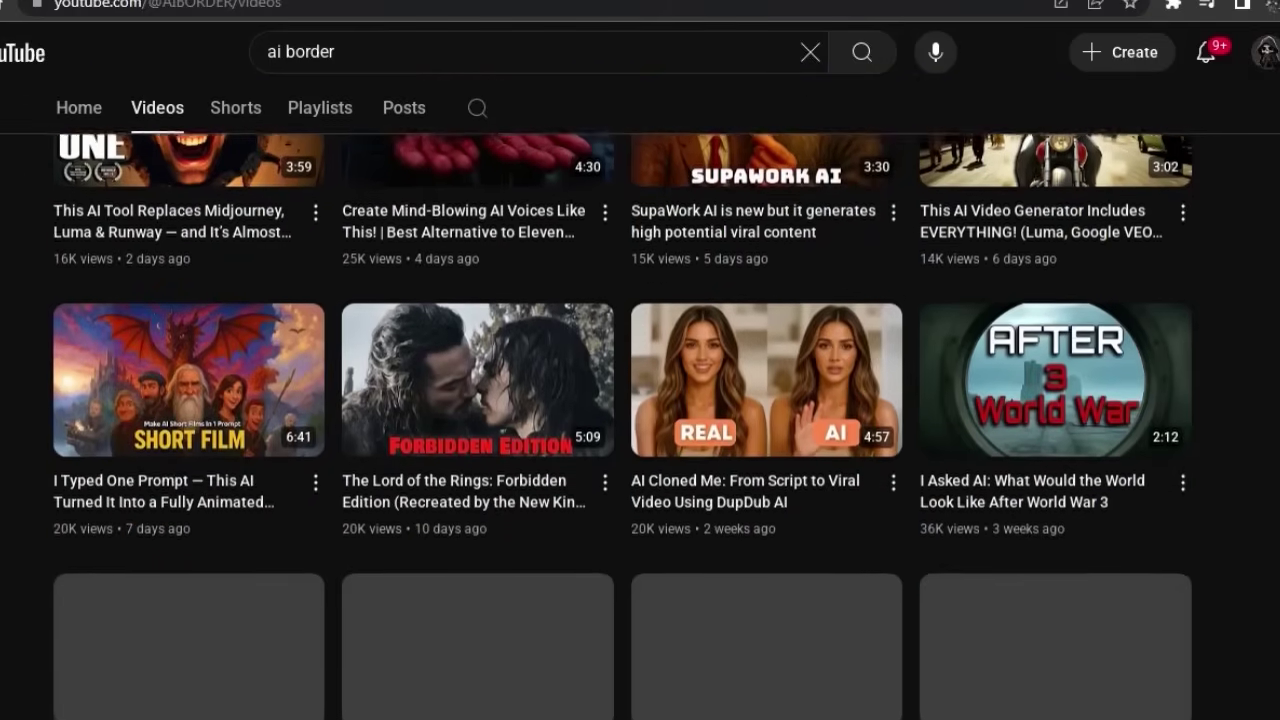